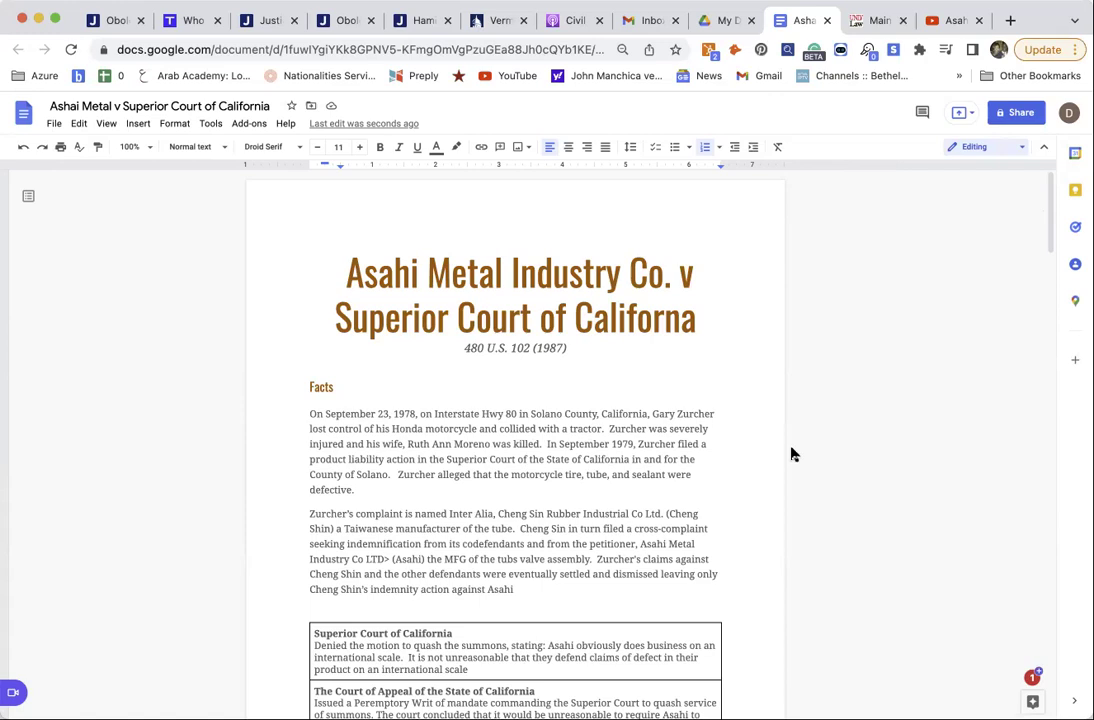
- Insert the missing 'i' so the title reads 'Superior Court of California'
{"action": "scroll", "coordinate": [668, 430], "scroll_direction": "down", "scroll_amount": 1}
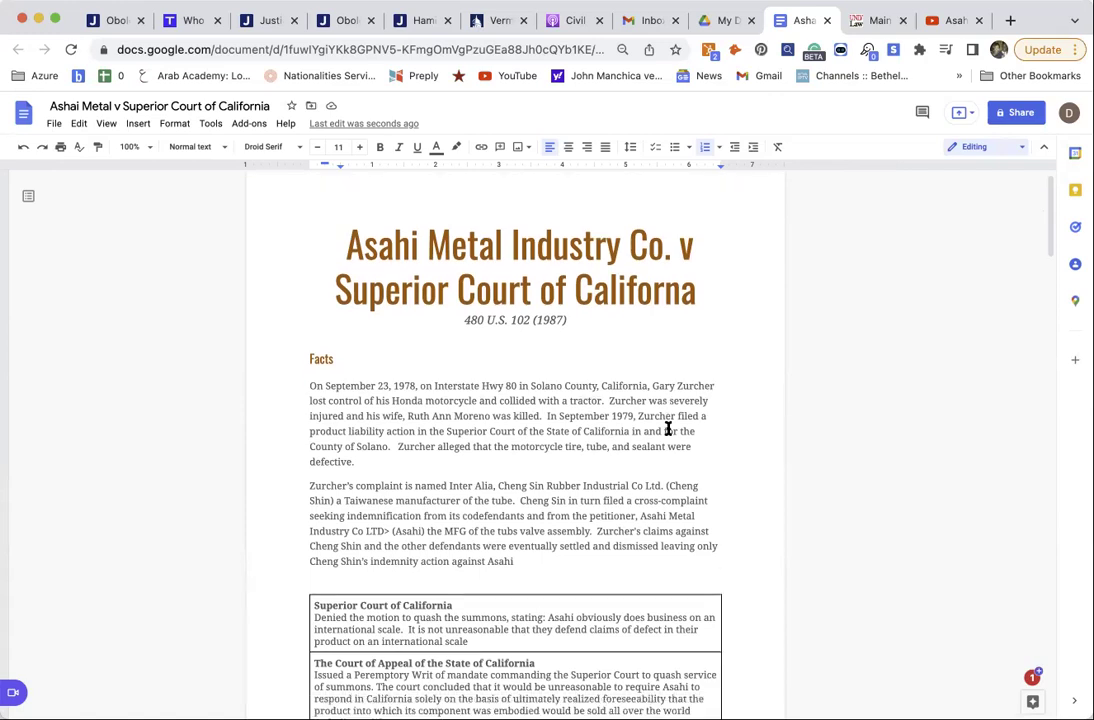
{"action": "left_click", "coordinate": [680, 291]}
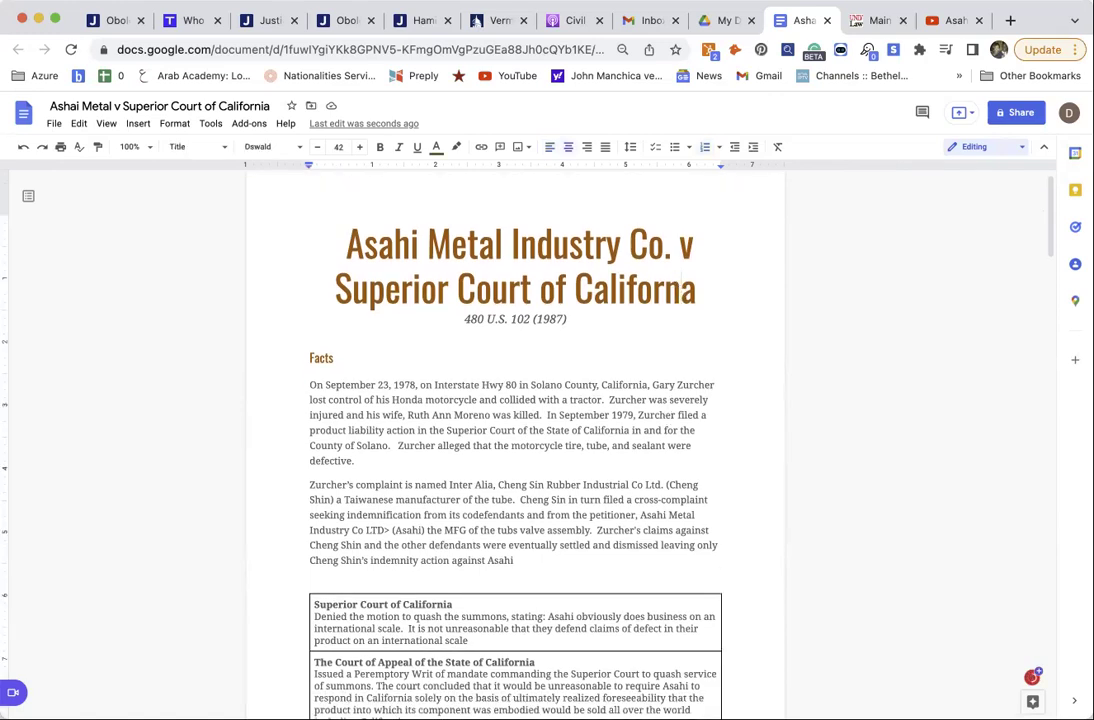
{"action": "type", "text": "i"}
{"action": "scroll", "coordinate": [676, 371], "scroll_direction": "down", "scroll_amount": 3}
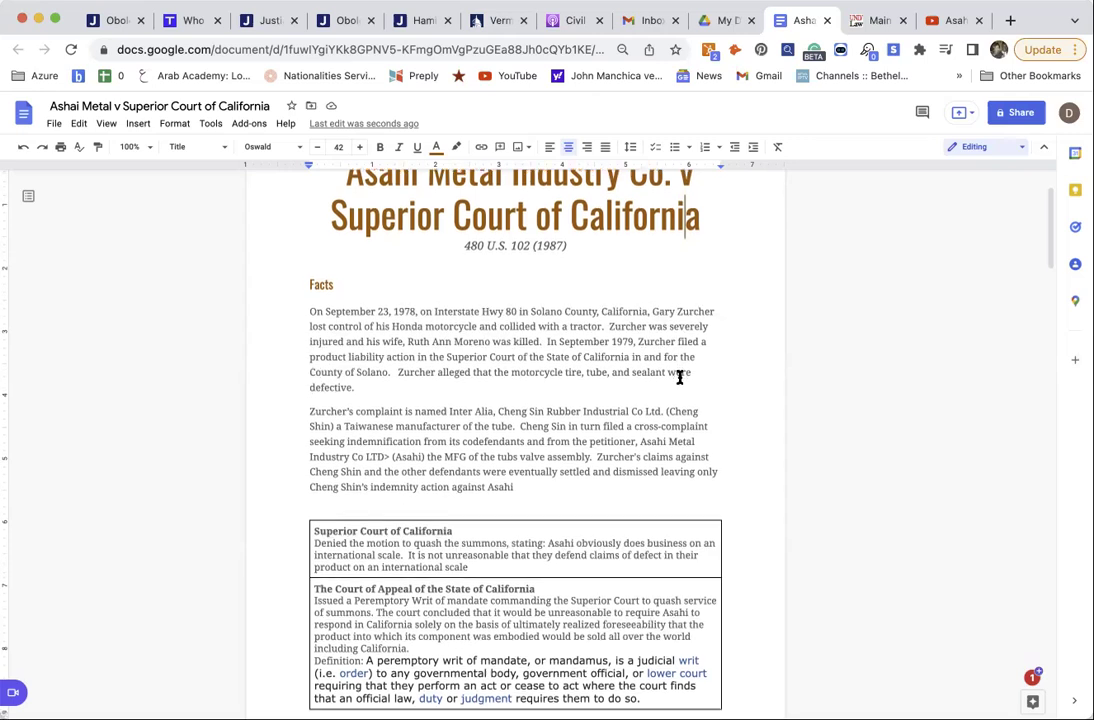
{"action": "scroll", "coordinate": [680, 378], "scroll_direction": "down", "scroll_amount": 1}
{"action": "scroll", "coordinate": [679, 377], "scroll_direction": "down", "scroll_amount": 1}
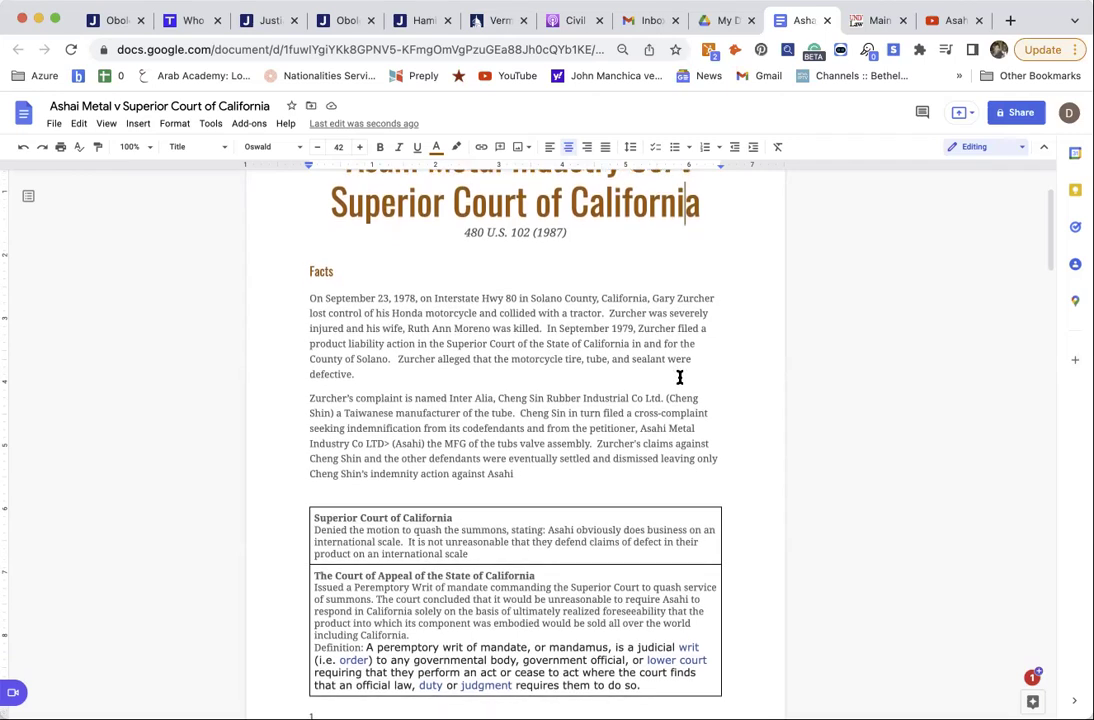
{"action": "scroll", "coordinate": [679, 377], "scroll_direction": "down", "scroll_amount": 1}
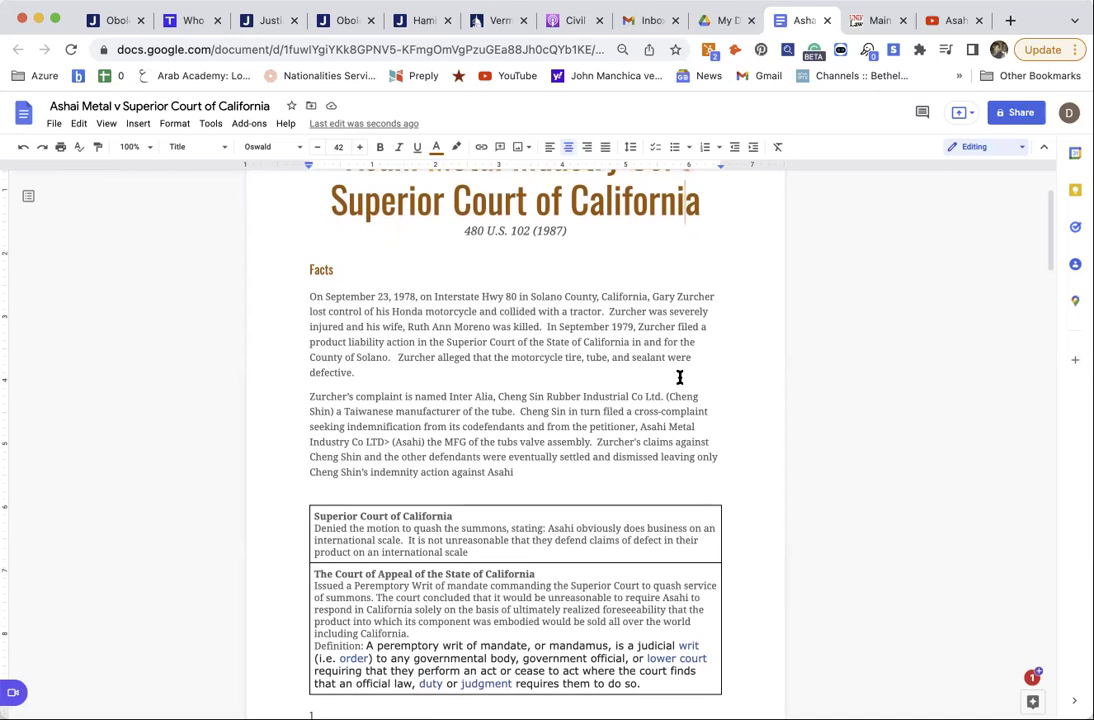
{"action": "scroll", "coordinate": [679, 377], "scroll_direction": "down", "scroll_amount": 2}
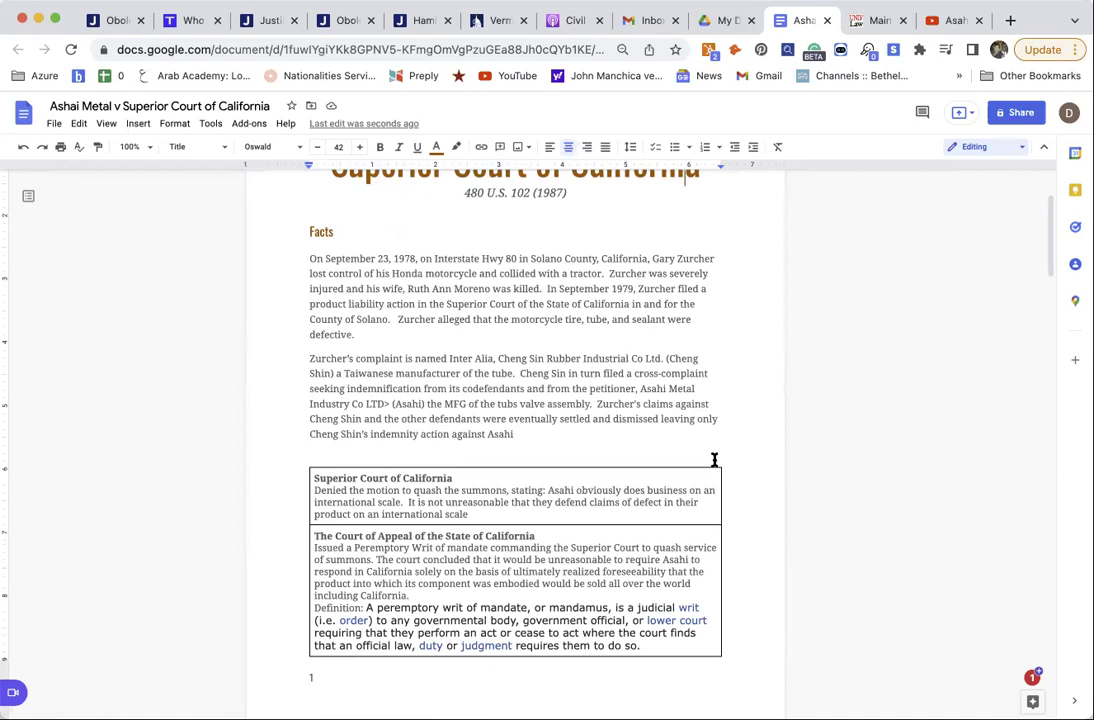
{"action": "left_click", "coordinate": [535, 358]}
{"action": "type", "text": "h"}
{"action": "left_click", "coordinate": [553, 373]}
{"action": "type", "text": "h"}
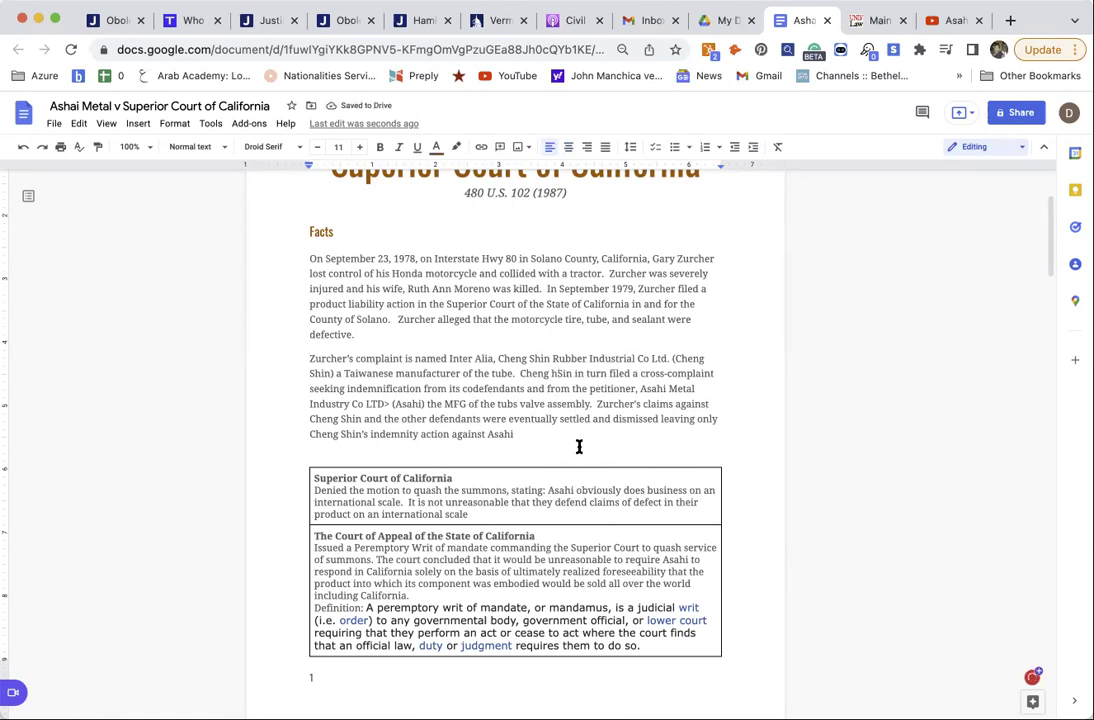
- Delete the stray '>' after 'Co LTD' and move the misplaced 'h' so it reads 'Shin'
{"action": "left_click", "coordinate": [389, 401]}
{"action": "key", "text": "BackSpace"}
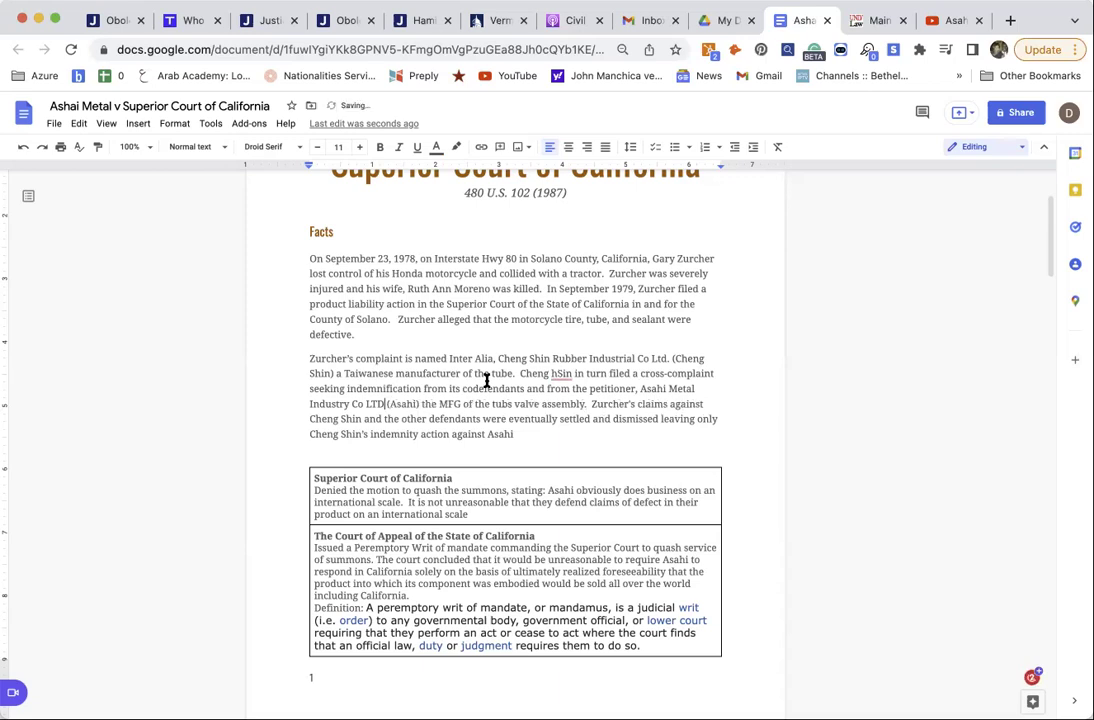
{"action": "left_click", "coordinate": [557, 373]}
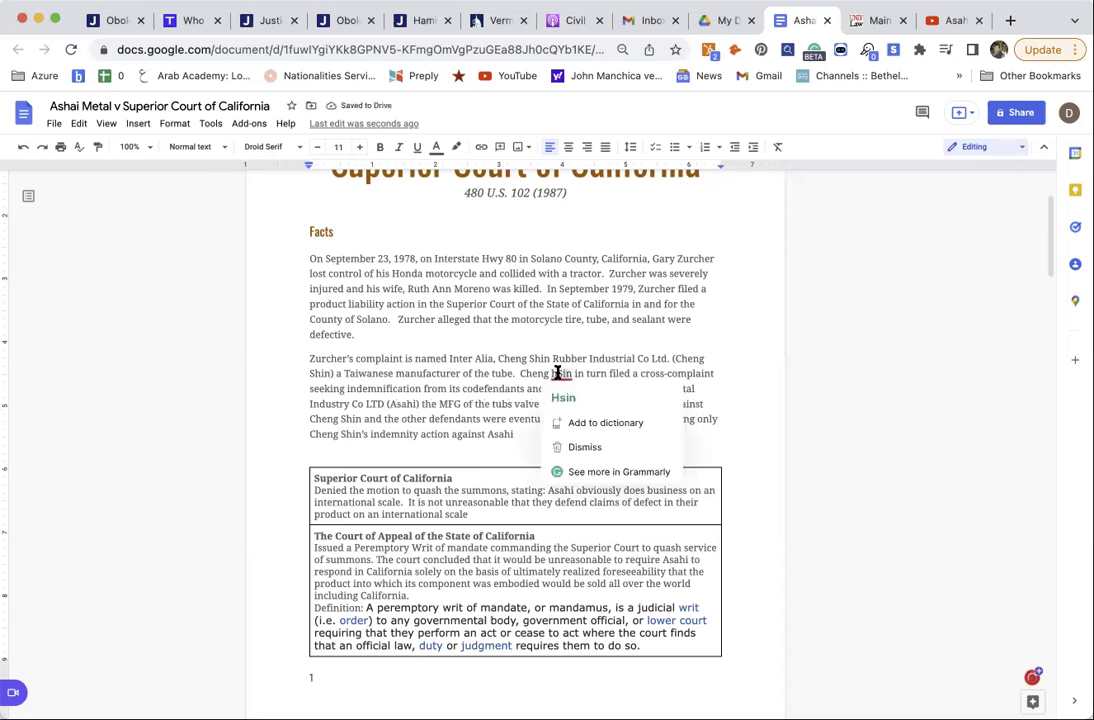
{"action": "key", "text": "BackSpace"}
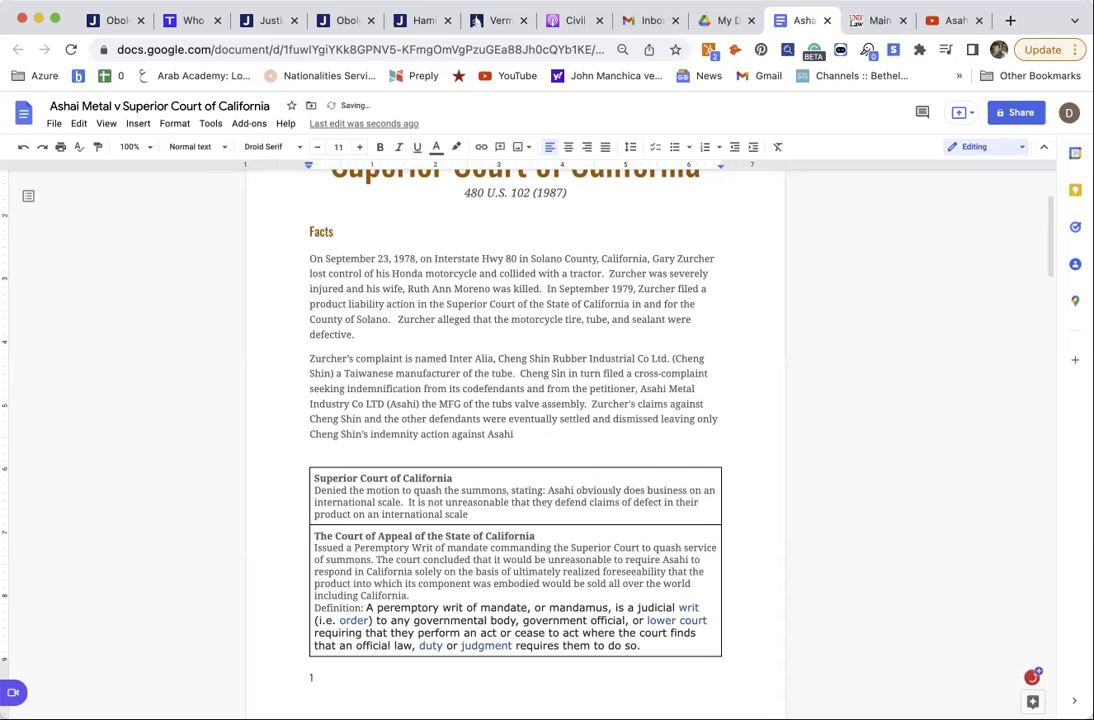
{"action": "key", "text": "Right"}
{"action": "type", "text": "h"}
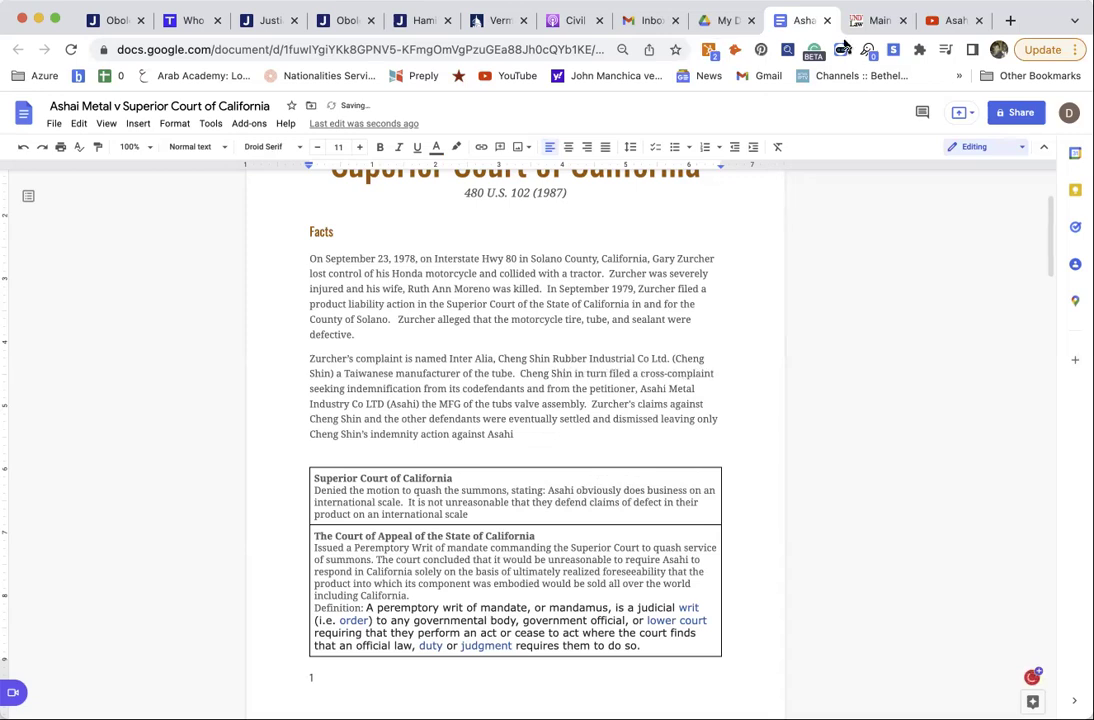
- Load casebookconnect.com in the Google Drive tab from the 'conn' address suggestion
{"action": "left_click", "coordinate": [727, 25]}
{"action": "left_click", "coordinate": [413, 49]}
{"action": "type", "text": "c"}
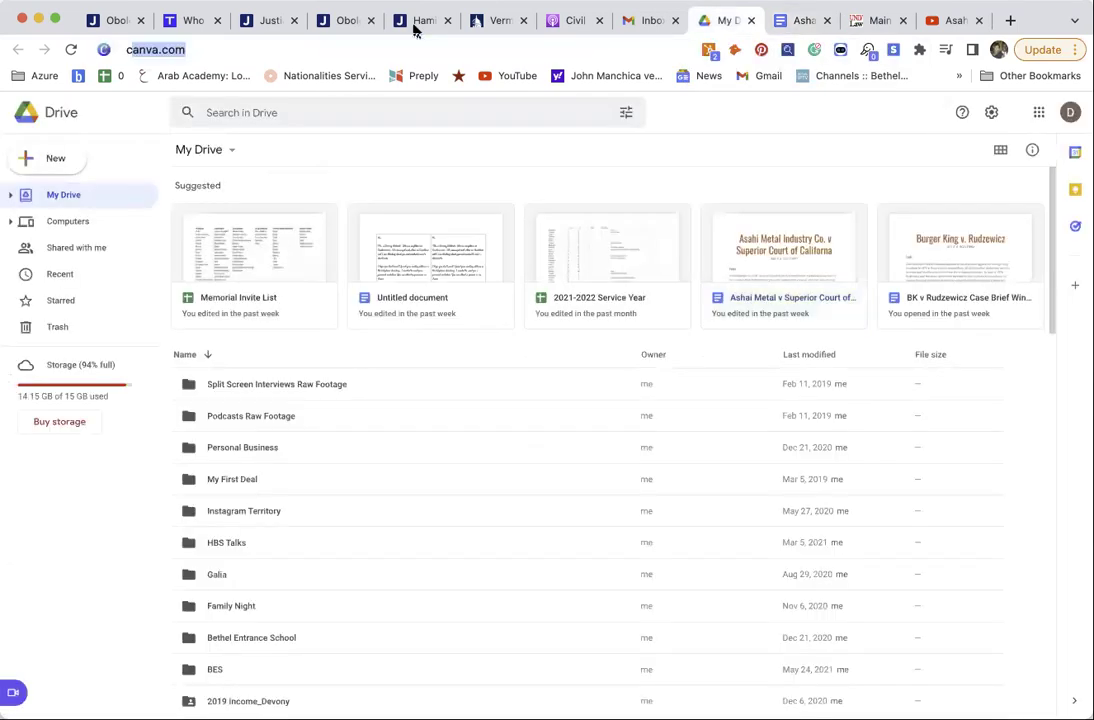
{"action": "type", "text": "onn"}
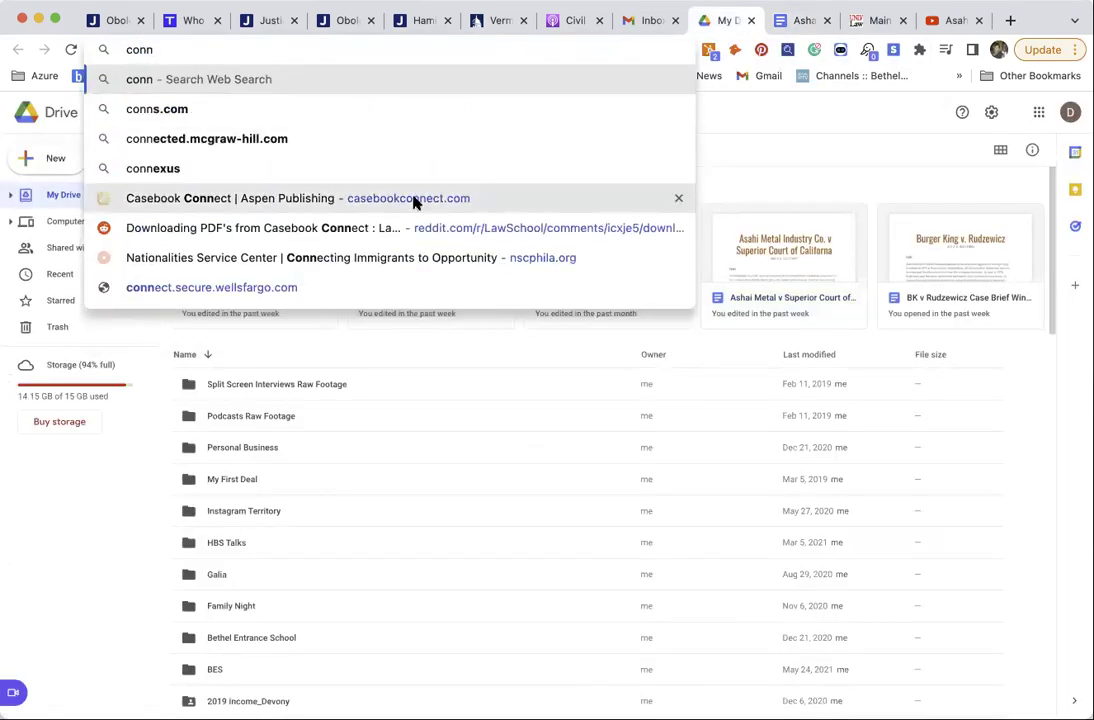
{"action": "left_click", "coordinate": [415, 202]}
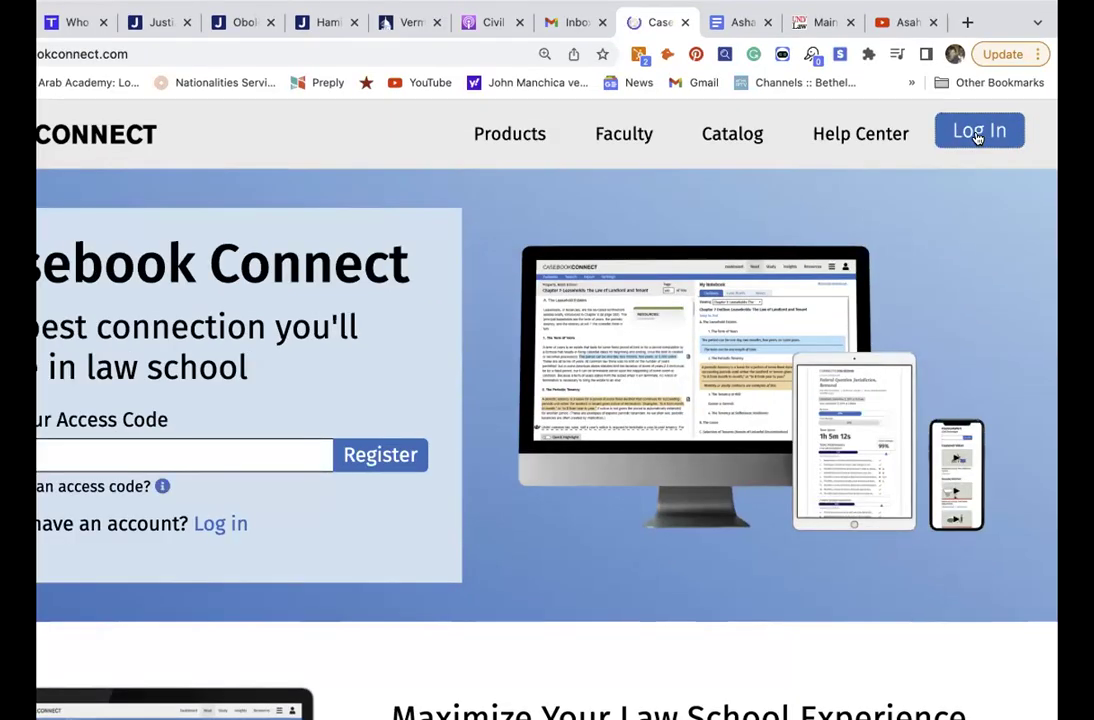
- Log in, open Civil Procedure: A Coursebook, and reach the Tire Valves and Trade box on page 216
{"action": "left_click", "coordinate": [978, 134]}
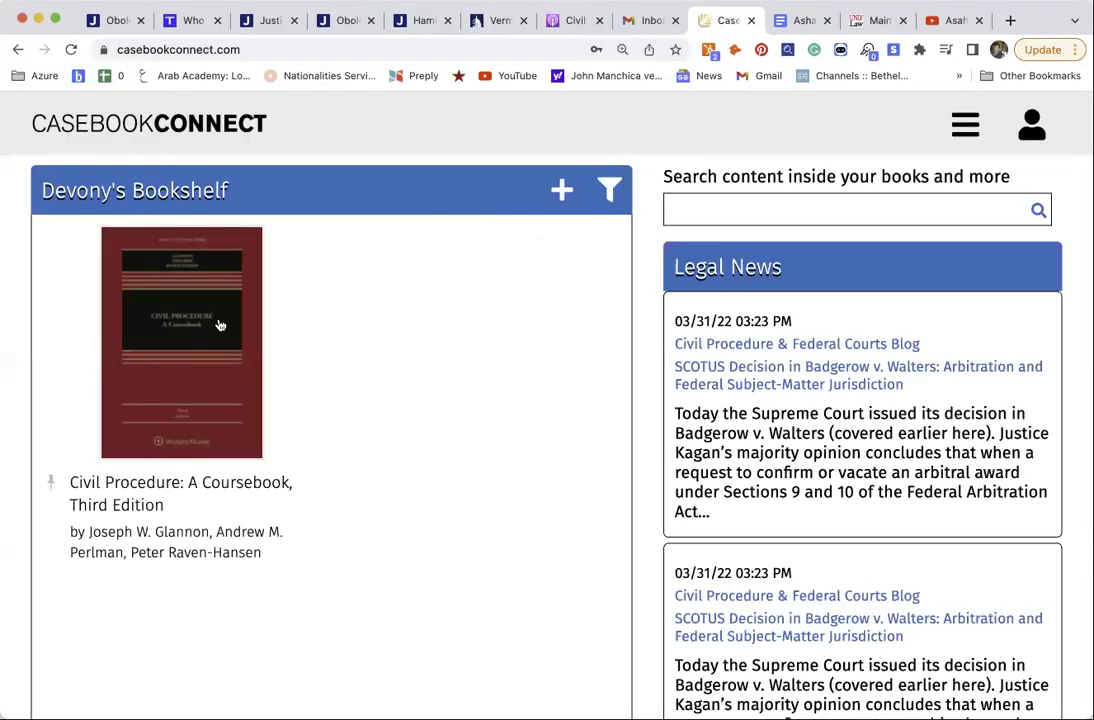
{"action": "left_click", "coordinate": [223, 322]}
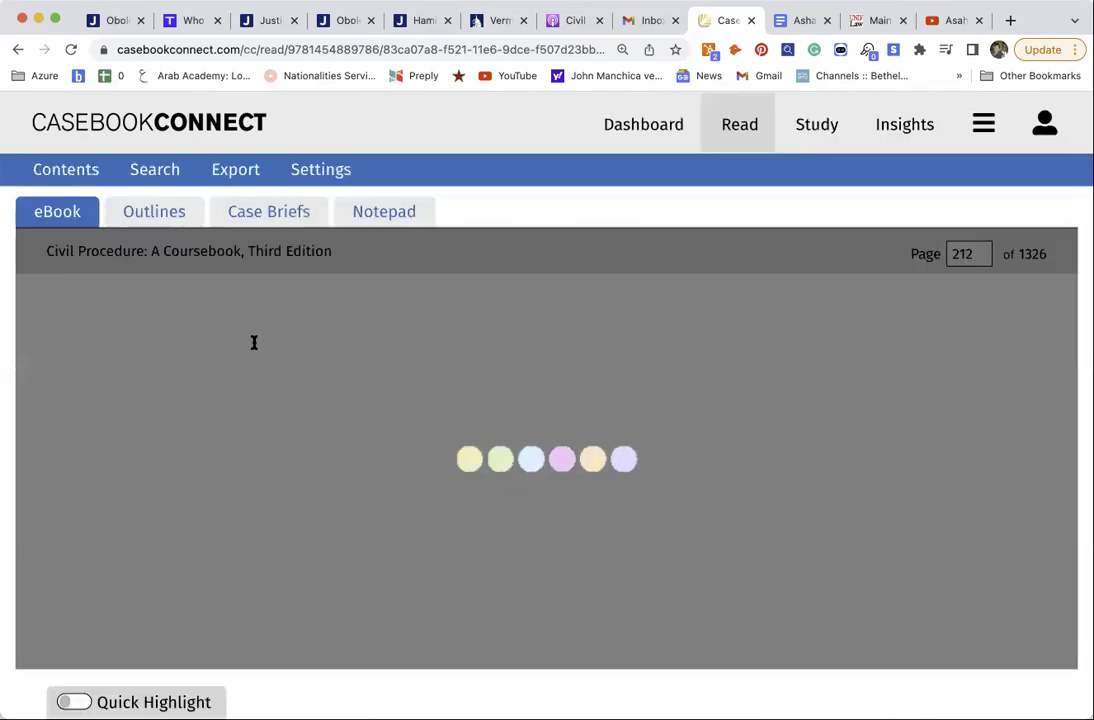
{"action": "scroll", "coordinate": [279, 359], "scroll_direction": "up", "scroll_amount": 2}
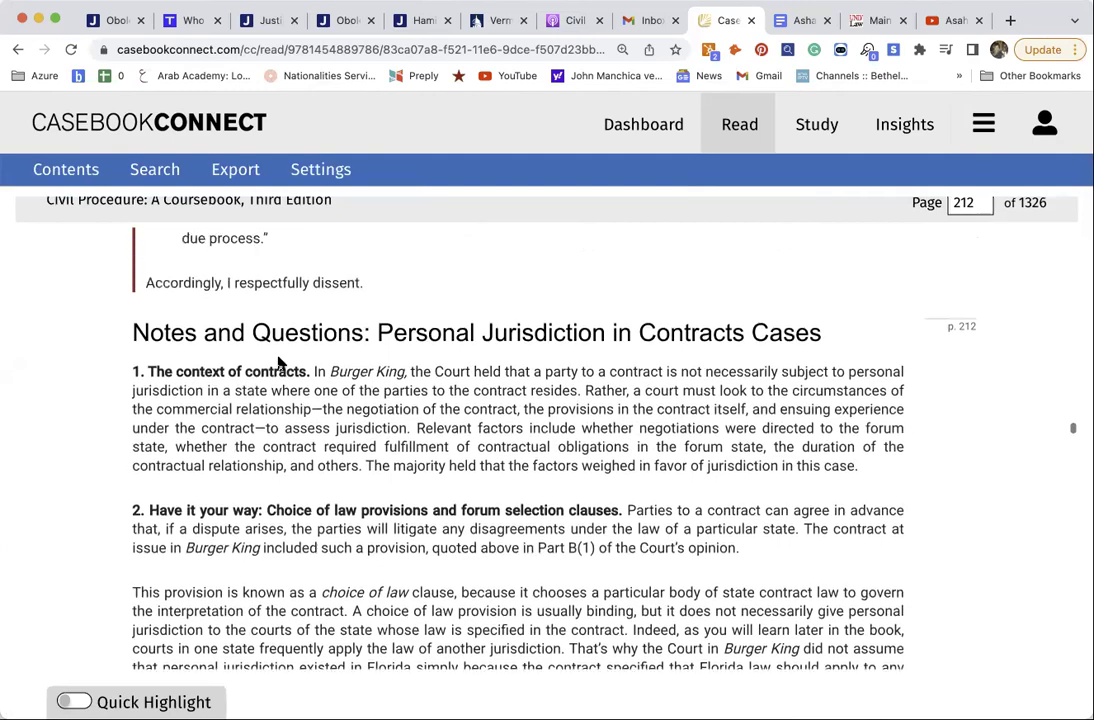
{"action": "scroll", "coordinate": [279, 359], "scroll_direction": "down", "scroll_amount": 10}
{"action": "scroll", "coordinate": [279, 359], "scroll_direction": "down", "scroll_amount": 15}
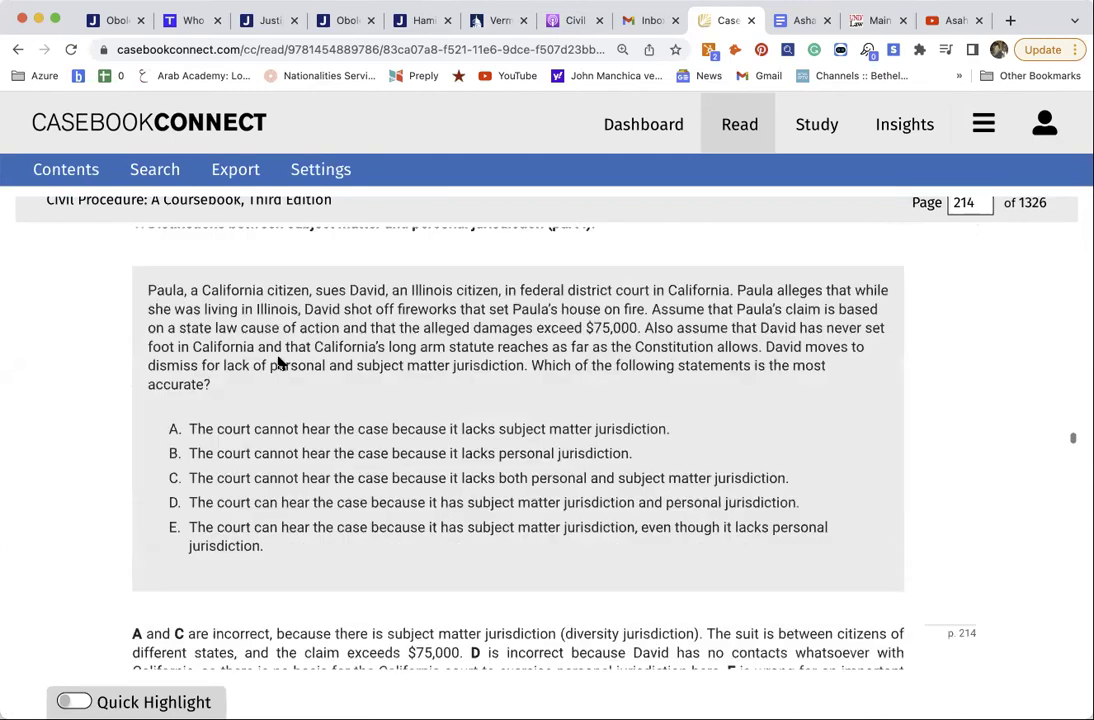
{"action": "scroll", "coordinate": [279, 359], "scroll_direction": "down", "scroll_amount": 15}
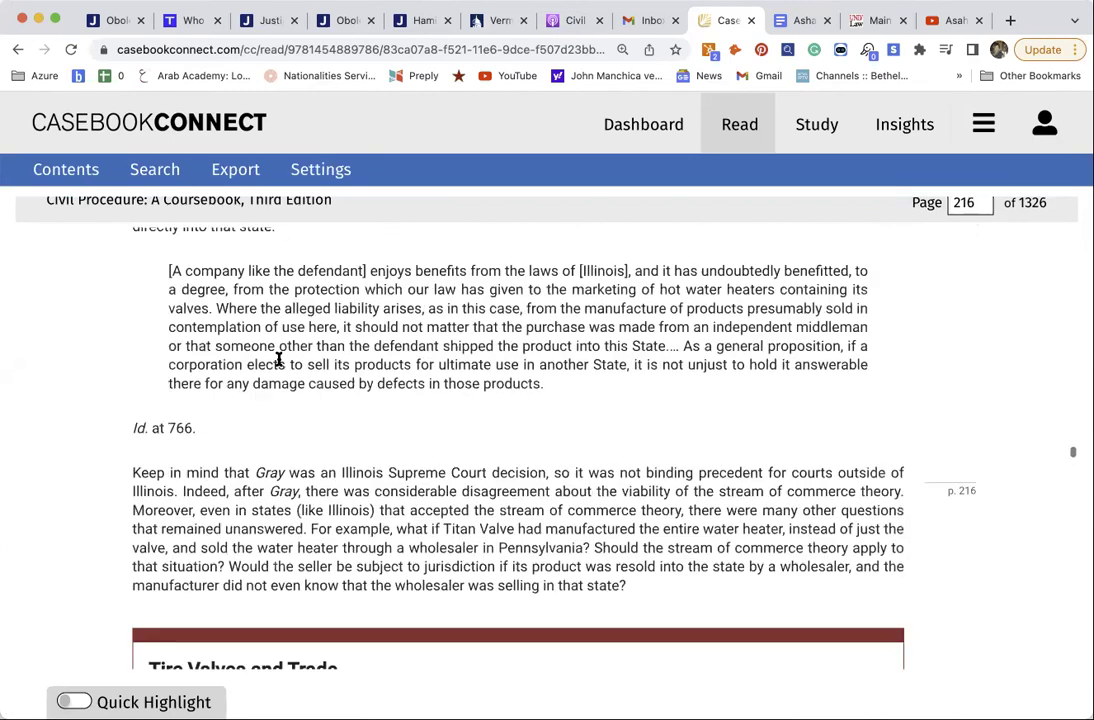
{"action": "scroll", "coordinate": [279, 363], "scroll_direction": "up", "scroll_amount": 2}
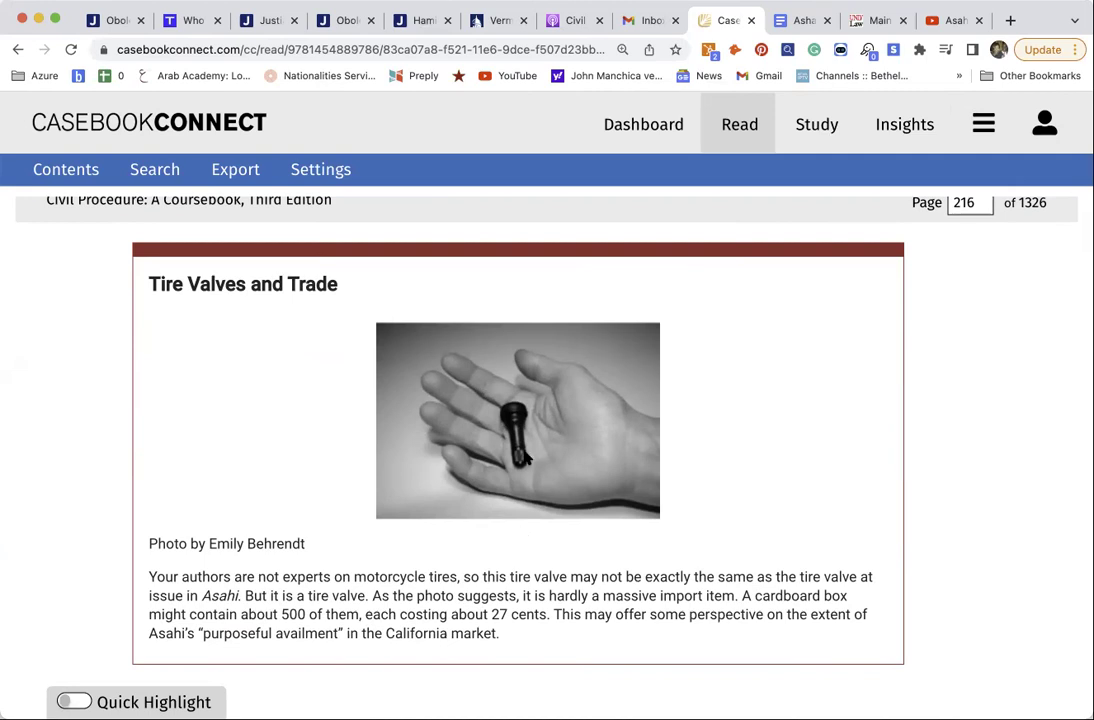
- Switch back to the Asahi brief and read through its Facts and court-rulings tables
{"action": "left_click", "coordinate": [797, 20]}
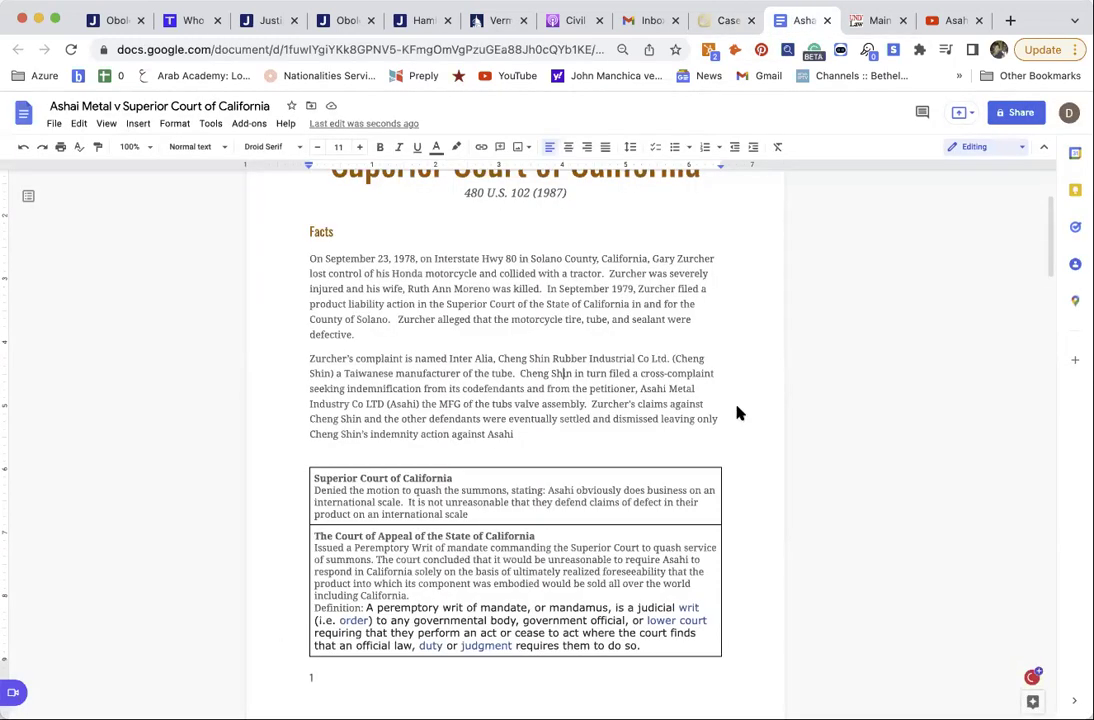
{"action": "scroll", "coordinate": [737, 408], "scroll_direction": "down", "scroll_amount": 2}
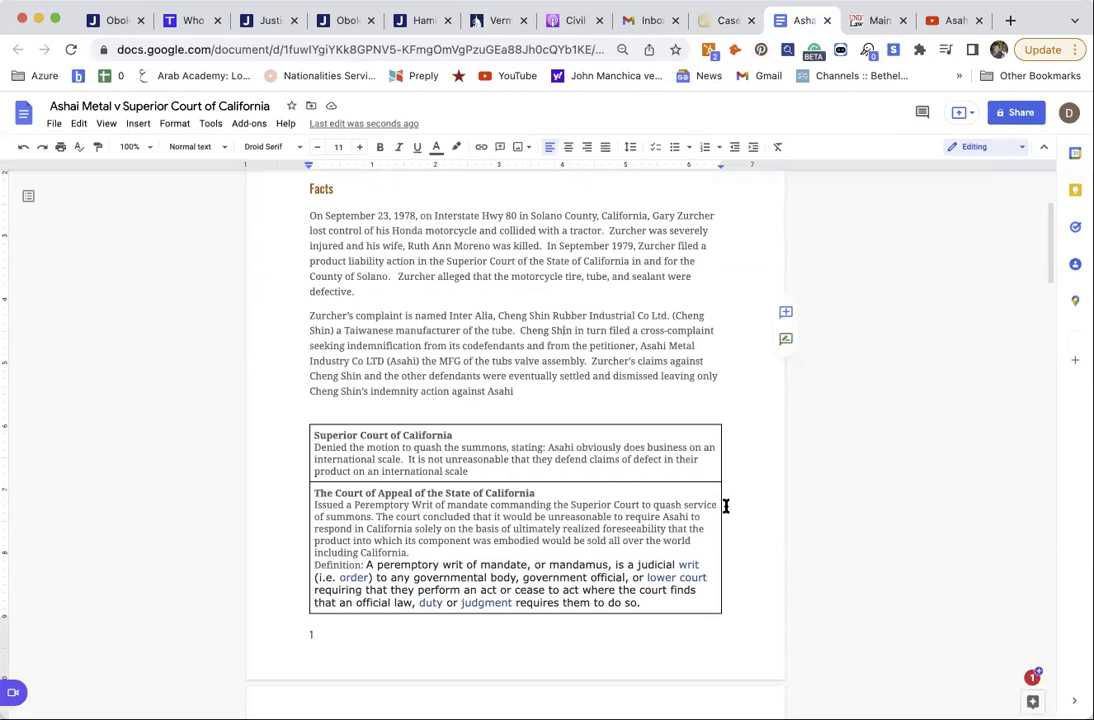
{"action": "scroll", "coordinate": [726, 506], "scroll_direction": "down", "scroll_amount": 3}
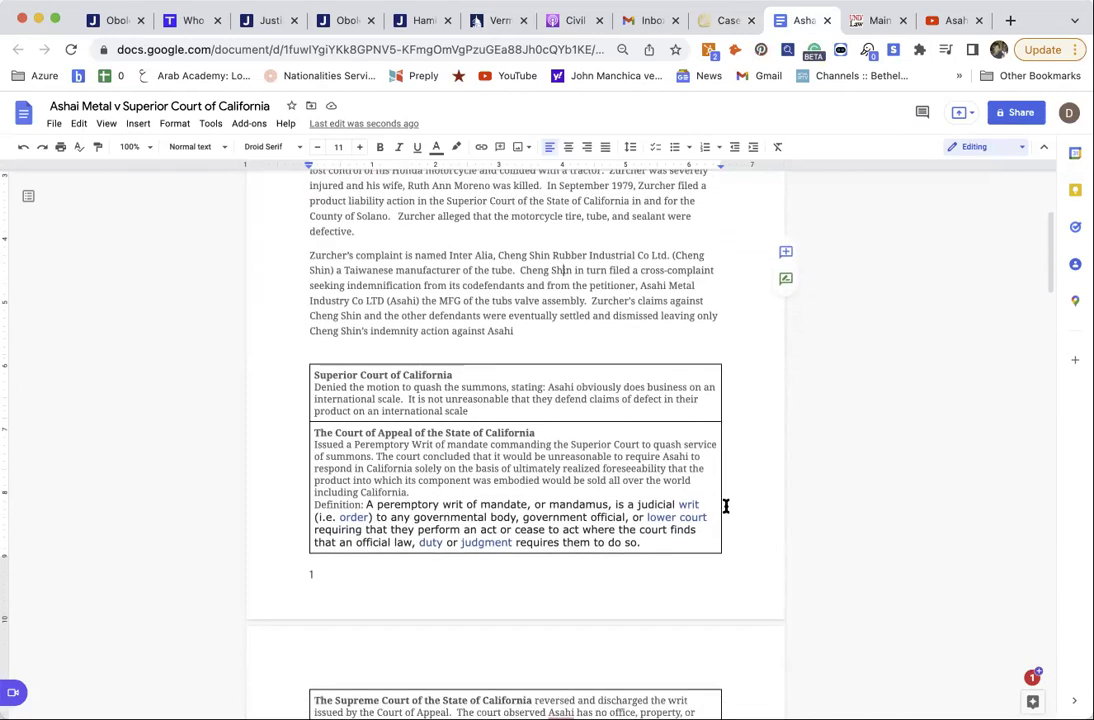
{"action": "scroll", "coordinate": [726, 506], "scroll_direction": "up", "scroll_amount": 2}
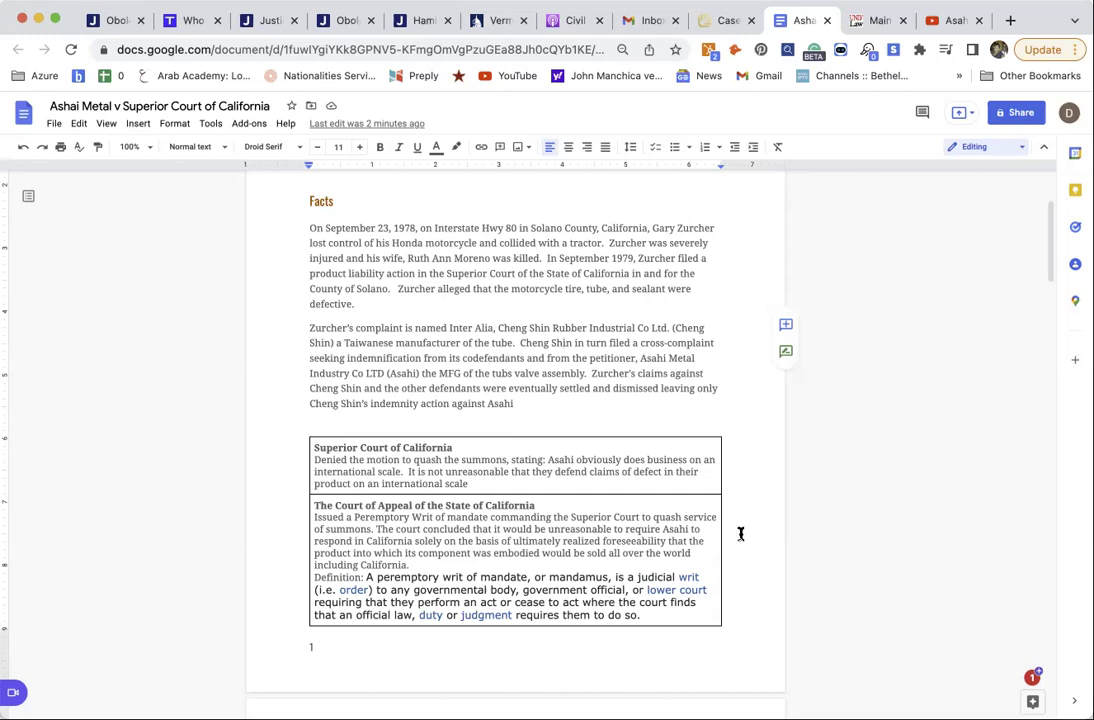
{"action": "scroll", "coordinate": [741, 534], "scroll_direction": "down", "scroll_amount": 3}
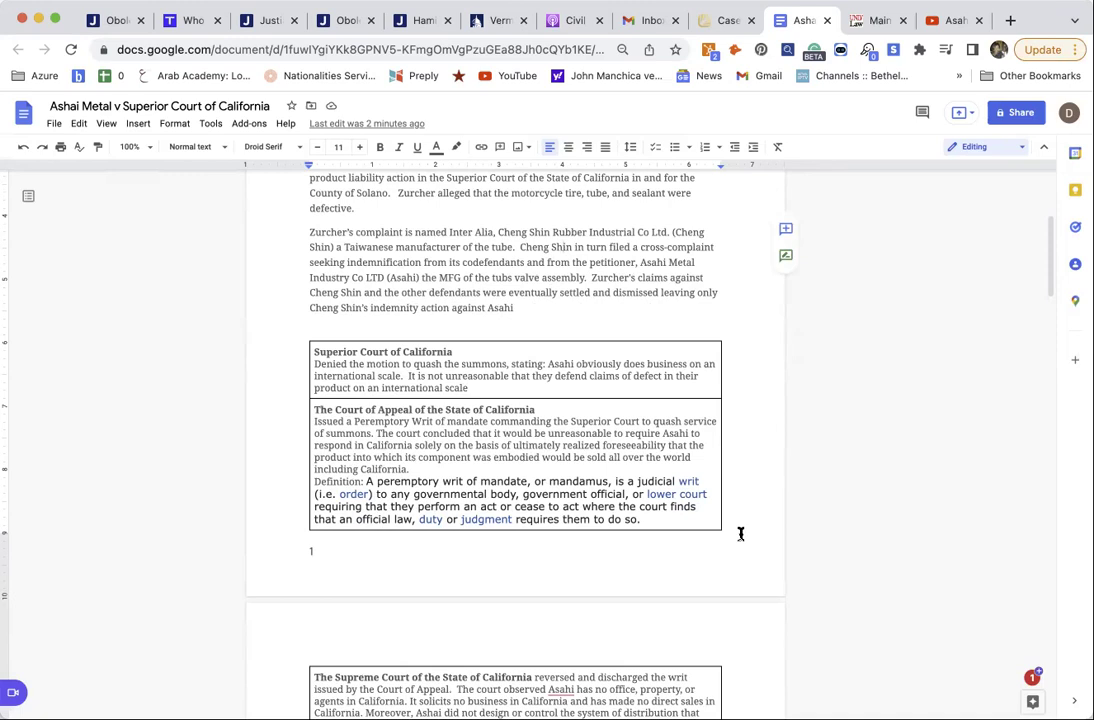
{"action": "scroll", "coordinate": [741, 534], "scroll_direction": "down", "scroll_amount": 2}
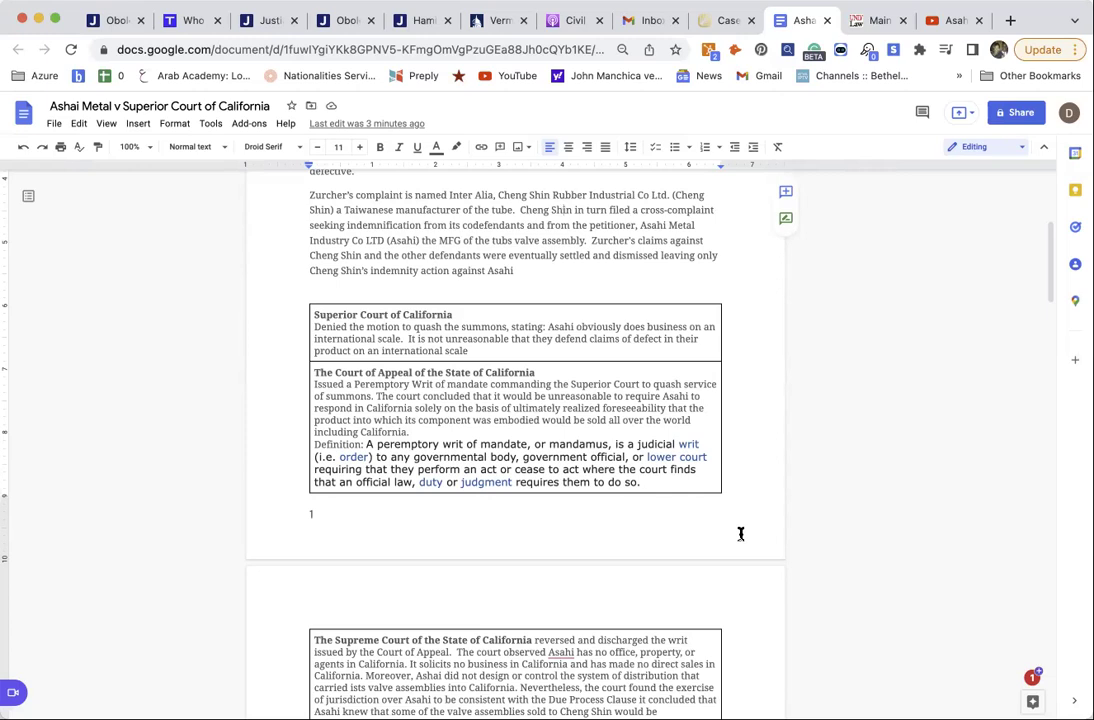
{"action": "scroll", "coordinate": [740, 534], "scroll_direction": "down", "scroll_amount": 1}
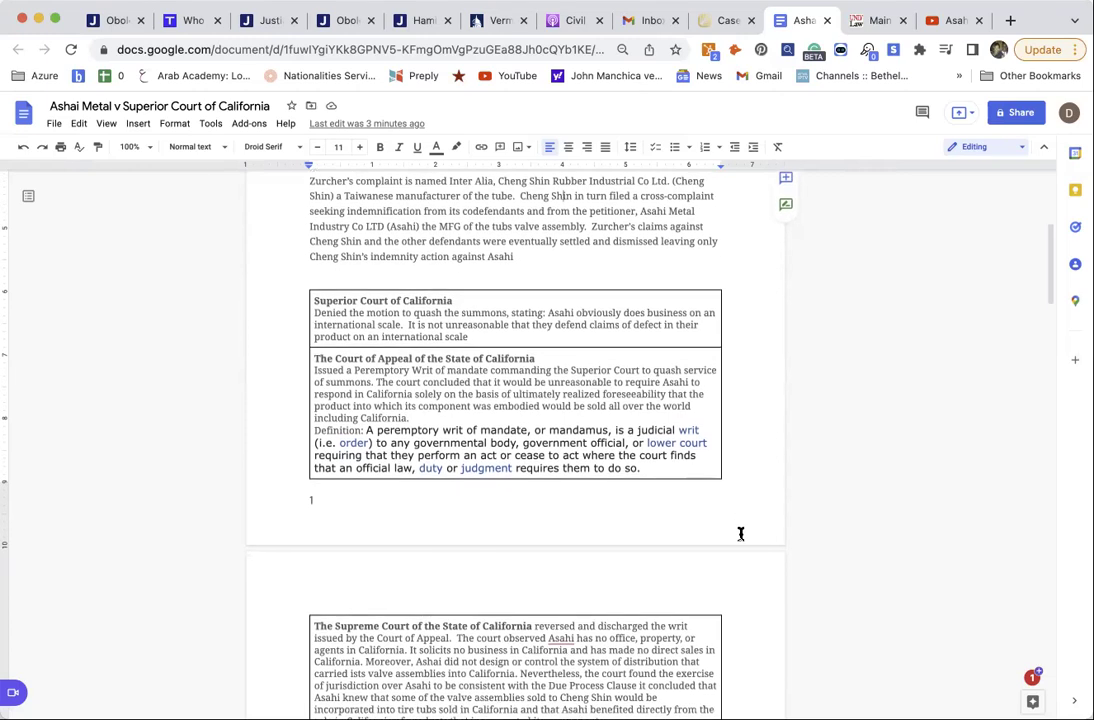
{"action": "scroll", "coordinate": [740, 534], "scroll_direction": "down", "scroll_amount": 1}
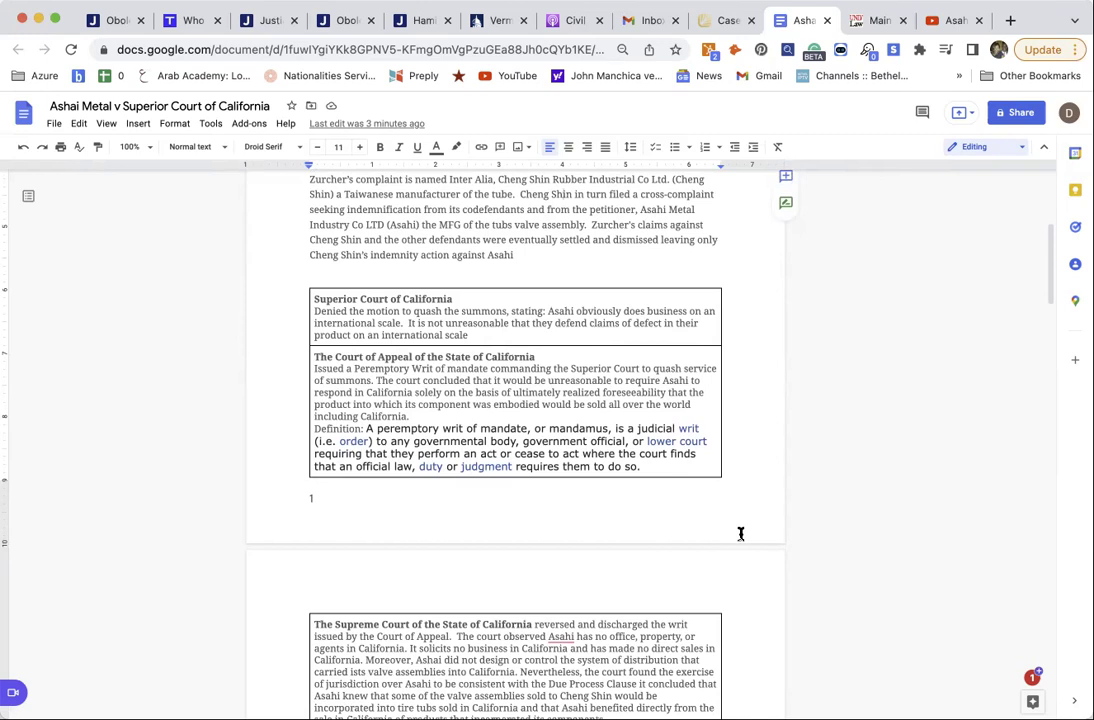
{"action": "scroll", "coordinate": [740, 534], "scroll_direction": "down", "scroll_amount": 1}
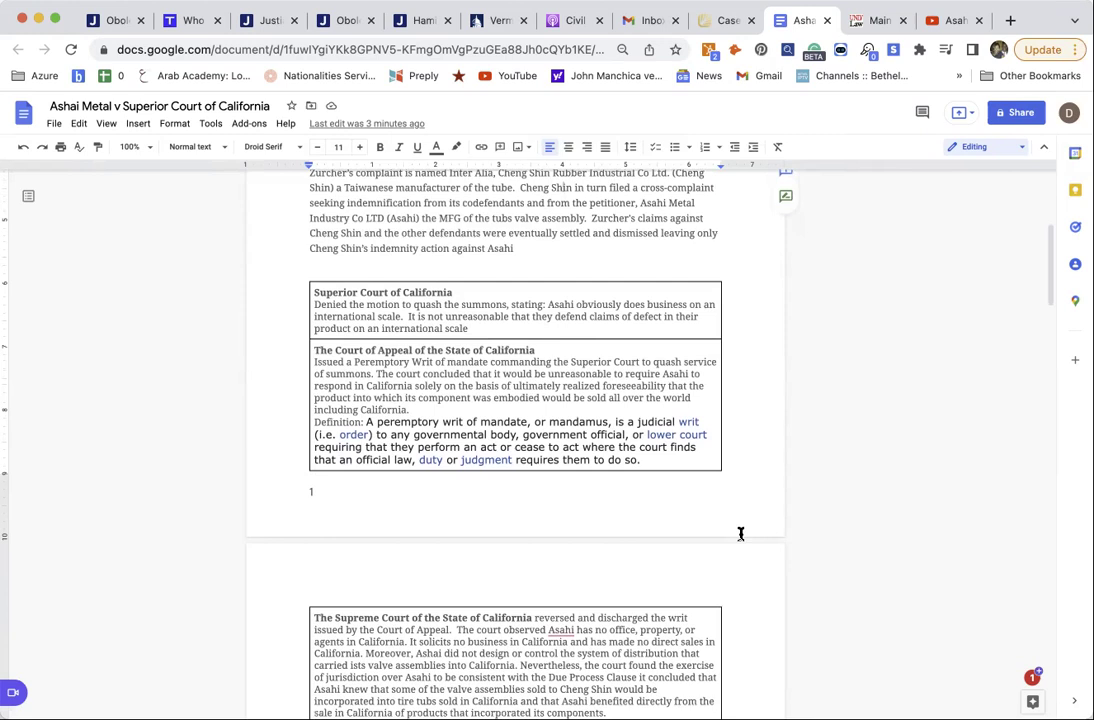
{"action": "scroll", "coordinate": [740, 534], "scroll_direction": "down", "scroll_amount": 2}
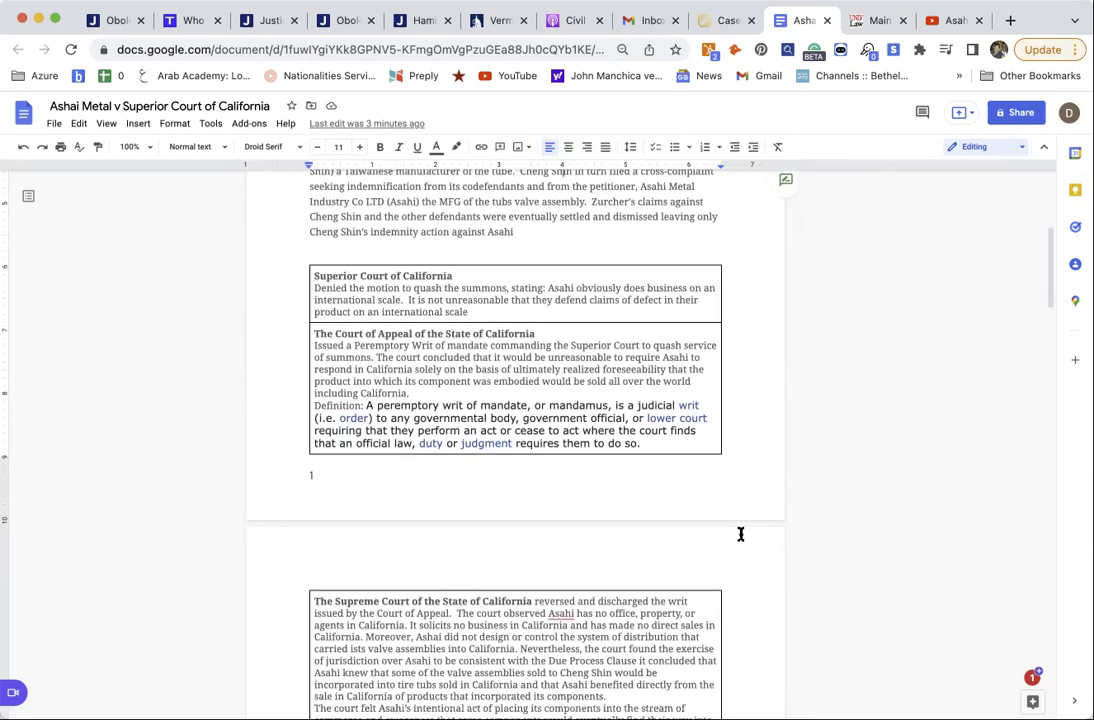
{"action": "scroll", "coordinate": [740, 534], "scroll_direction": "down", "scroll_amount": 1}
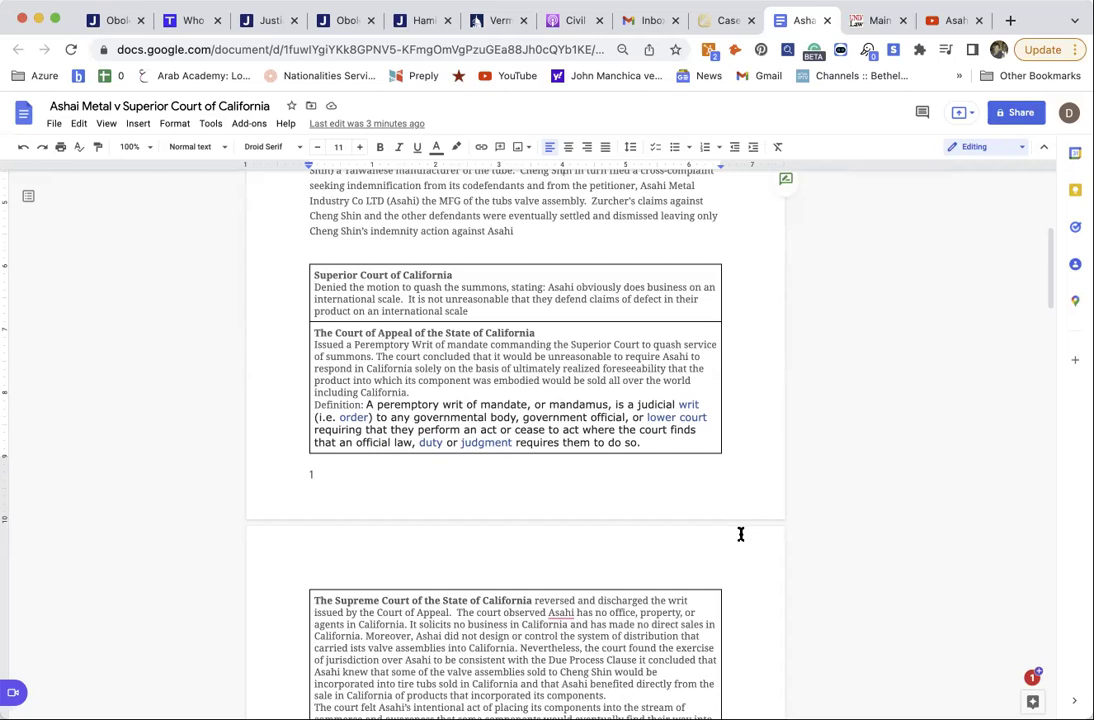
{"action": "scroll", "coordinate": [740, 534], "scroll_direction": "down", "scroll_amount": 4}
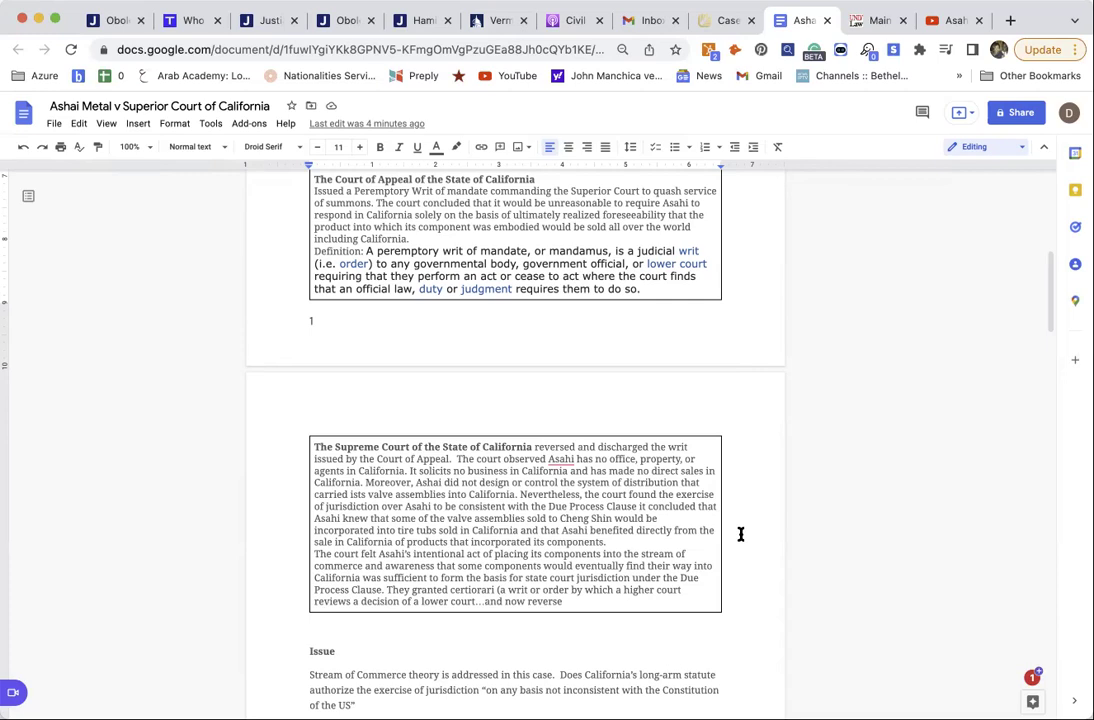
- Fix 'ists' to 'its' in the Supreme Court cell, then select 'certiorari' to look it up
{"action": "left_click", "coordinate": [355, 495]}
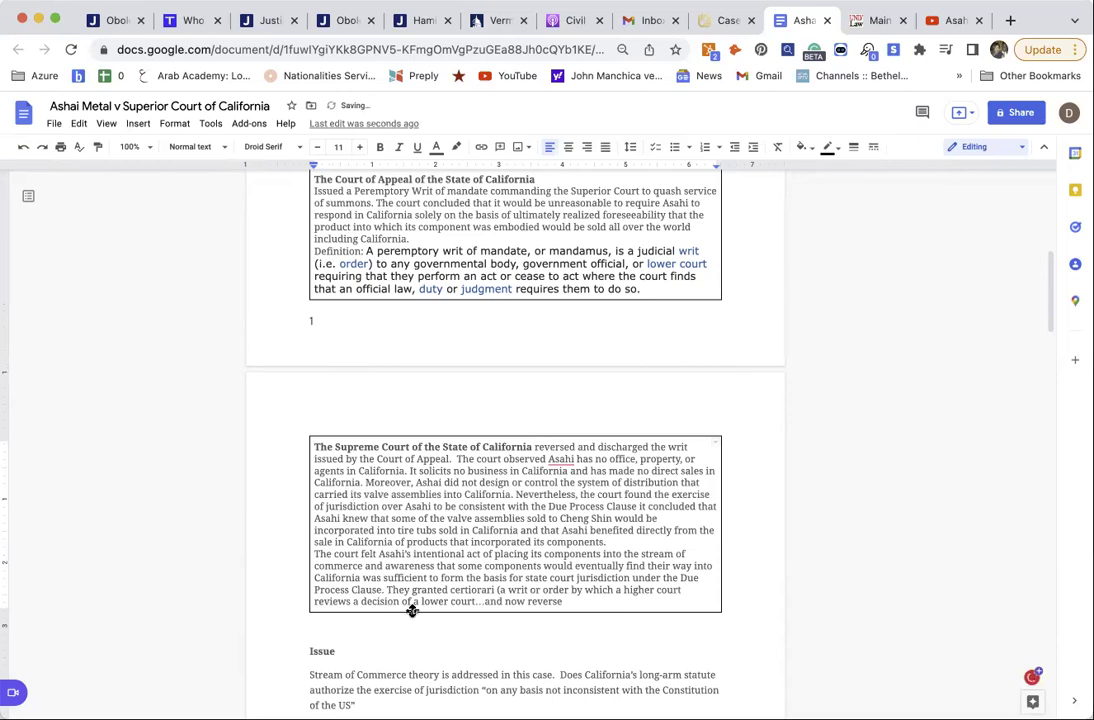
{"action": "scroll", "coordinate": [412, 611], "scroll_direction": "down", "scroll_amount": 2}
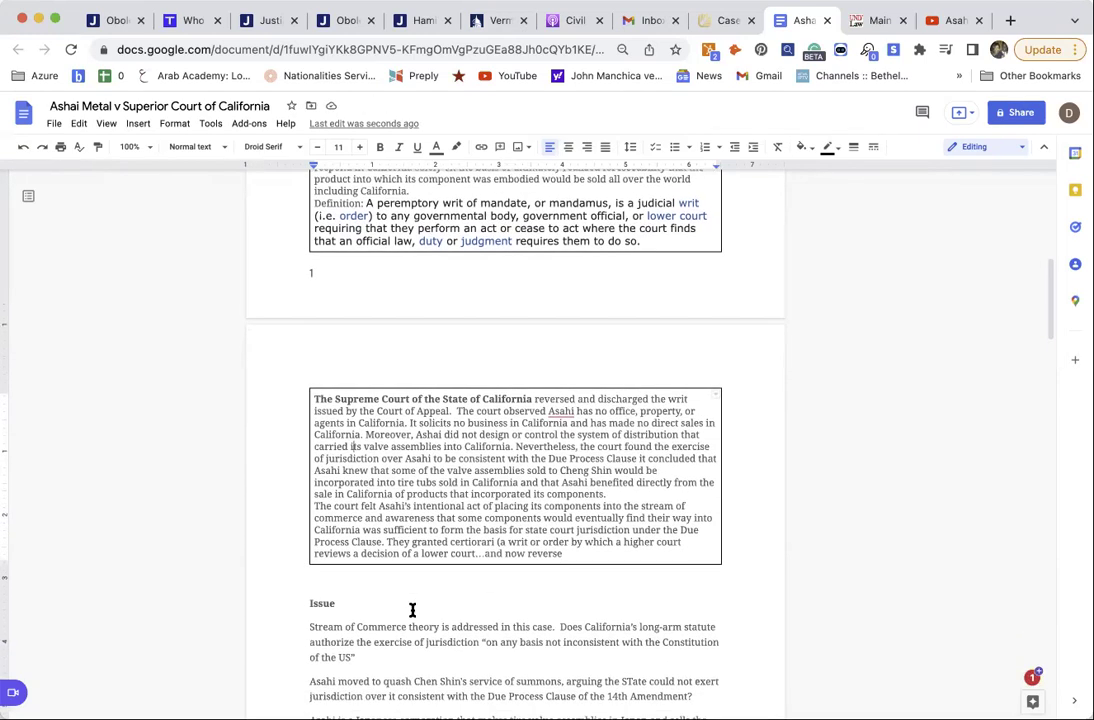
{"action": "scroll", "coordinate": [412, 611], "scroll_direction": "down", "scroll_amount": 1}
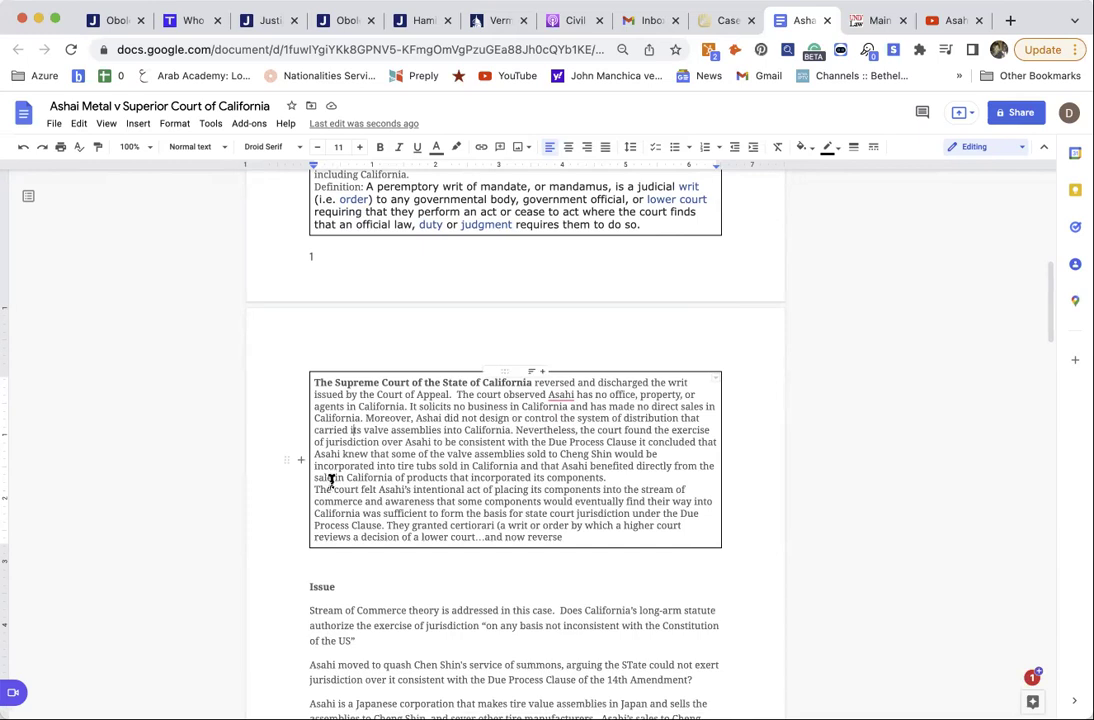
{"action": "left_click", "coordinate": [332, 478]}
{"action": "scroll", "coordinate": [341, 522], "scroll_direction": "down", "scroll_amount": 2}
{"action": "scroll", "coordinate": [341, 522], "scroll_direction": "down", "scroll_amount": 1}
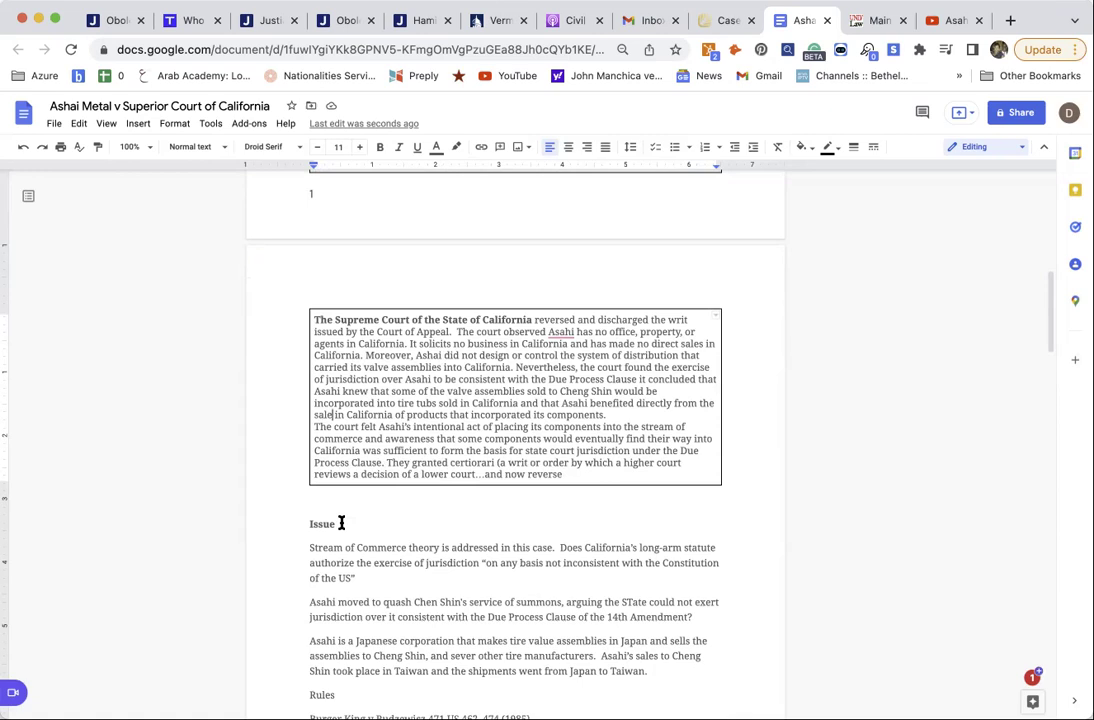
{"action": "scroll", "coordinate": [341, 522], "scroll_direction": "down", "scroll_amount": 1}
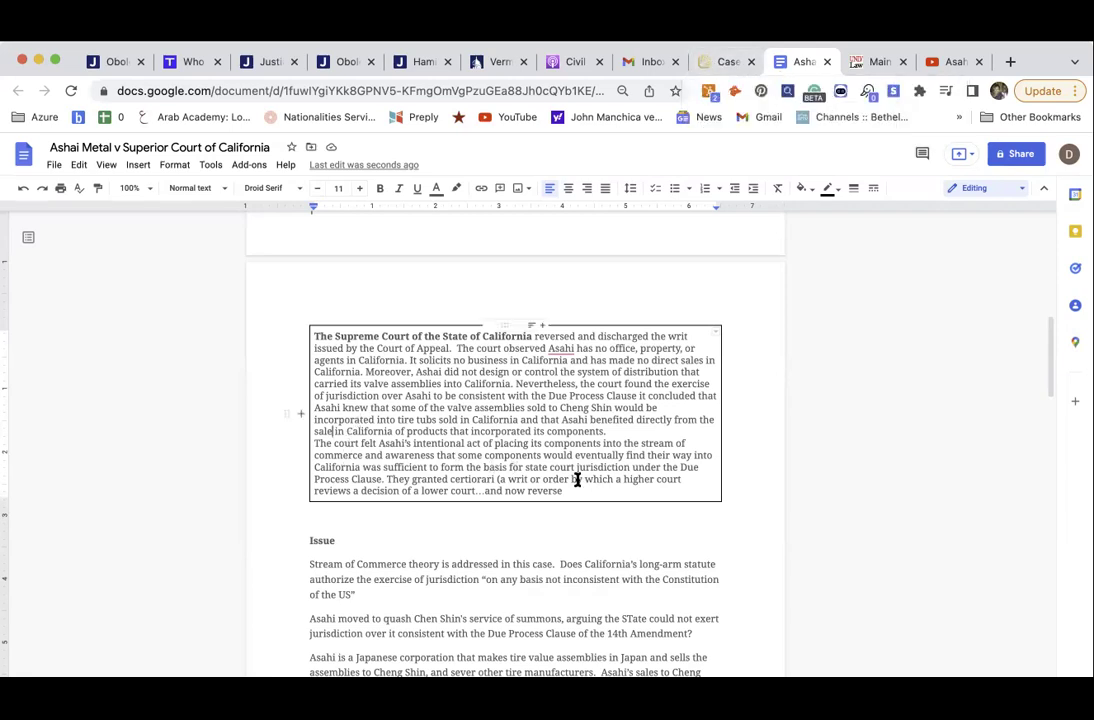
{"action": "double_click", "coordinate": [450, 479]}
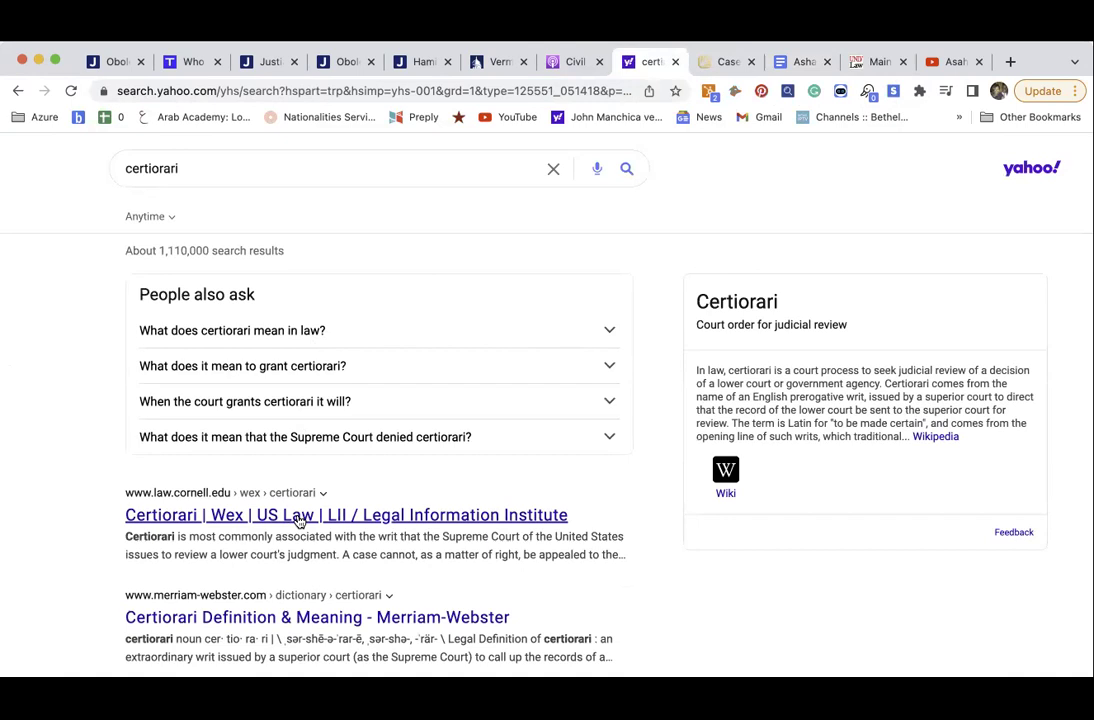
- Open the Merriam-Webster 'Certiorari Definition & Meaning' result from the Yahoo search
{"action": "scroll", "coordinate": [301, 523], "scroll_direction": "down", "scroll_amount": 1}
{"action": "left_click", "coordinate": [300, 566]}
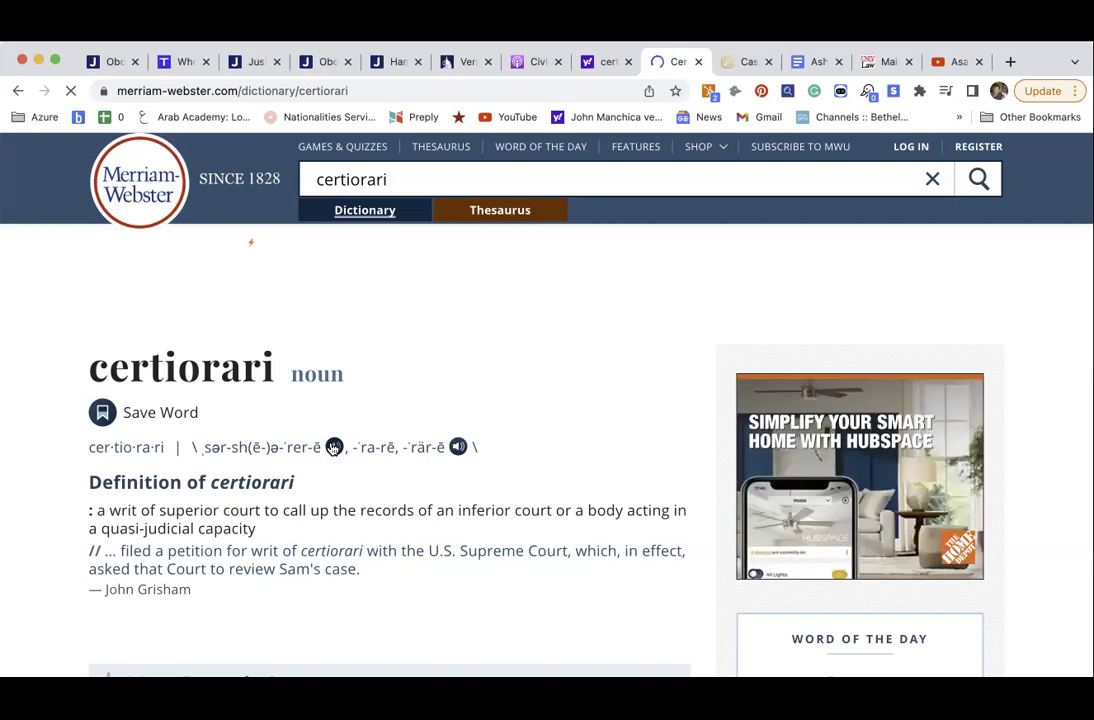
- Play the audio pronunciation of certiorari on its Merriam-Webster entry
{"action": "left_click", "coordinate": [334, 447]}
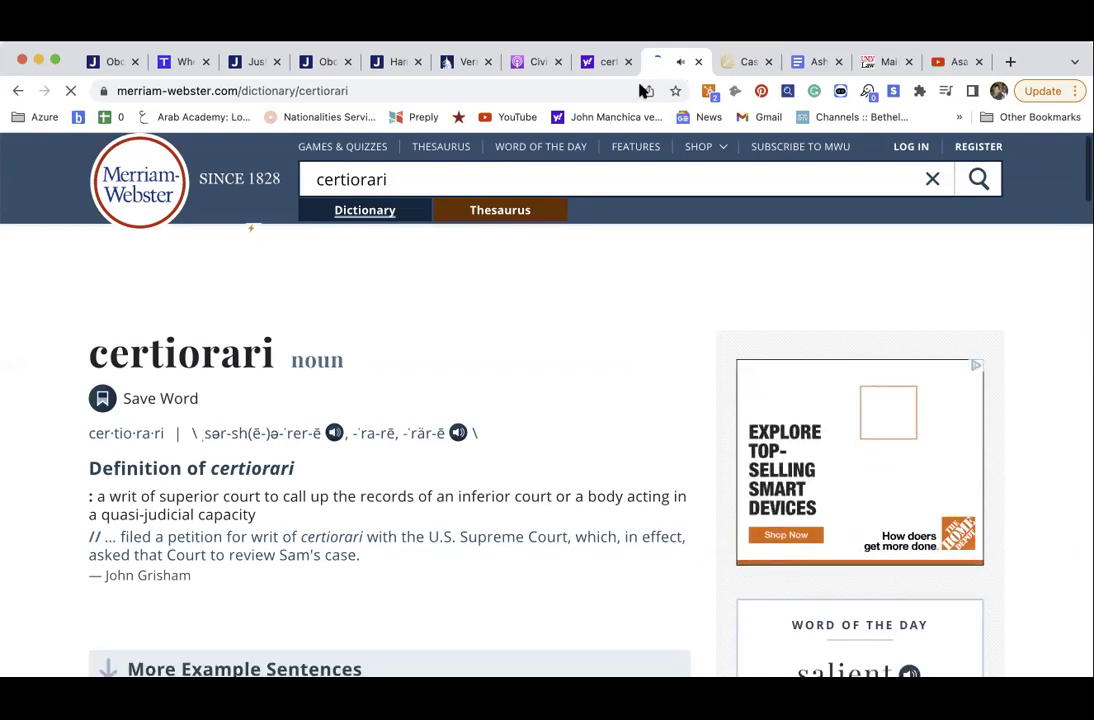
- Return to the Asahi brief and read down past the Issue section to the Rules section
{"action": "left_click", "coordinate": [815, 64]}
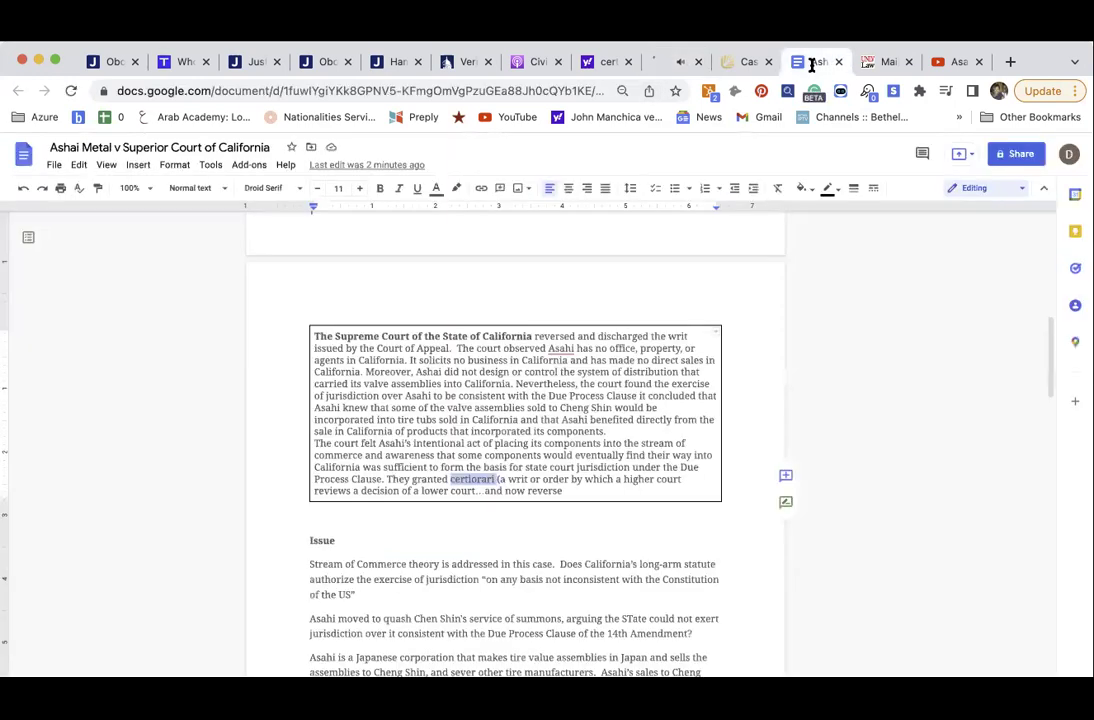
{"action": "scroll", "coordinate": [596, 409], "scroll_direction": "up", "scroll_amount": 3}
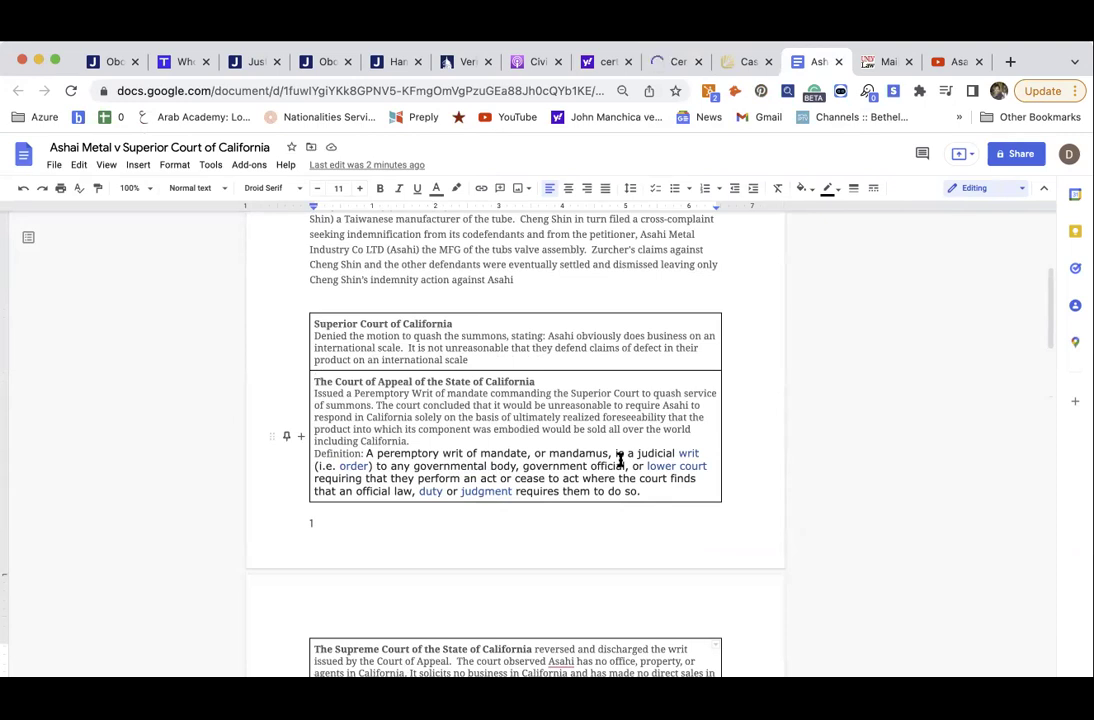
{"action": "scroll", "coordinate": [620, 460], "scroll_direction": "down", "scroll_amount": 5}
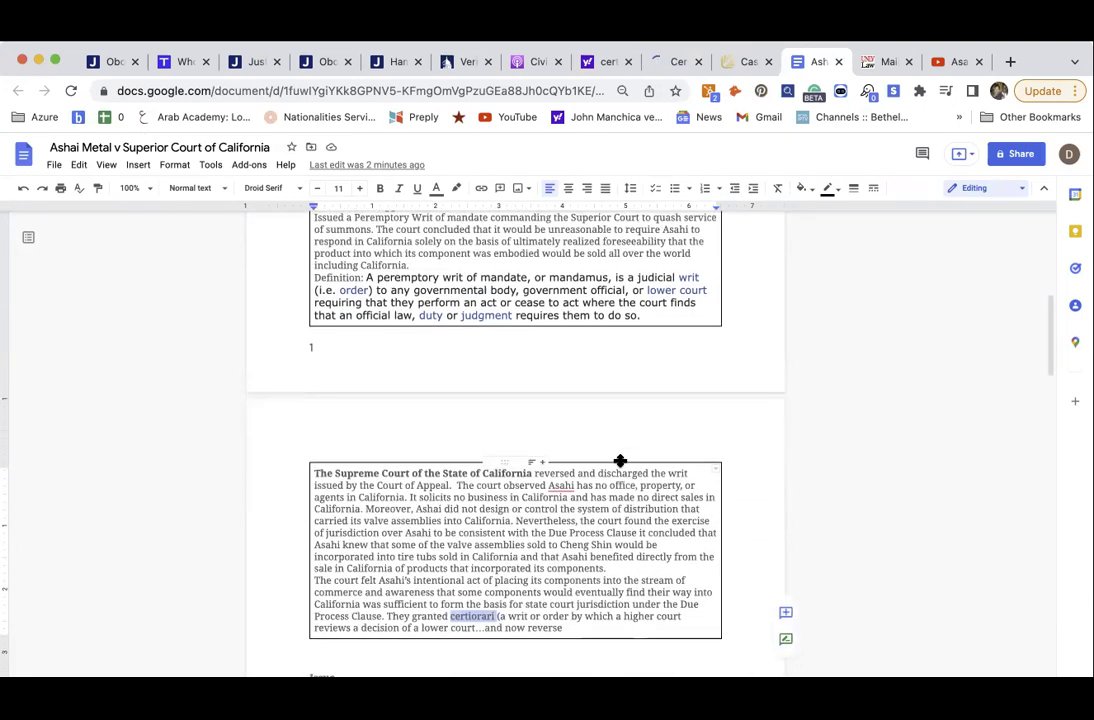
{"action": "scroll", "coordinate": [620, 460], "scroll_direction": "down", "scroll_amount": 3}
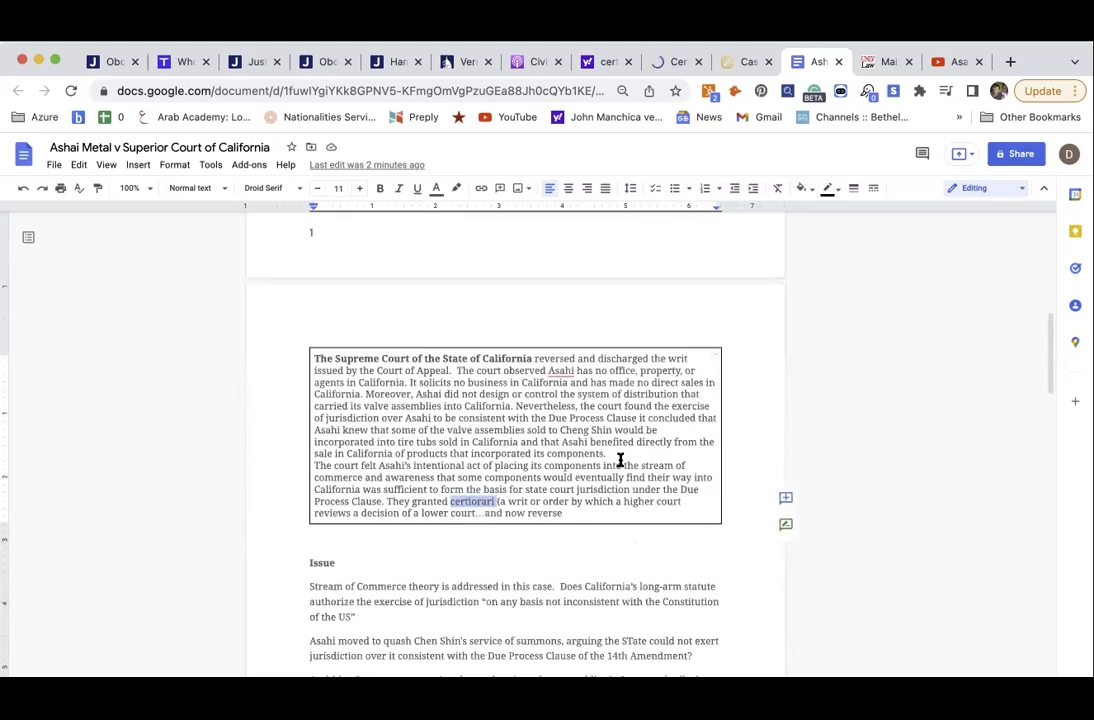
{"action": "scroll", "coordinate": [620, 460], "scroll_direction": "down", "scroll_amount": 2}
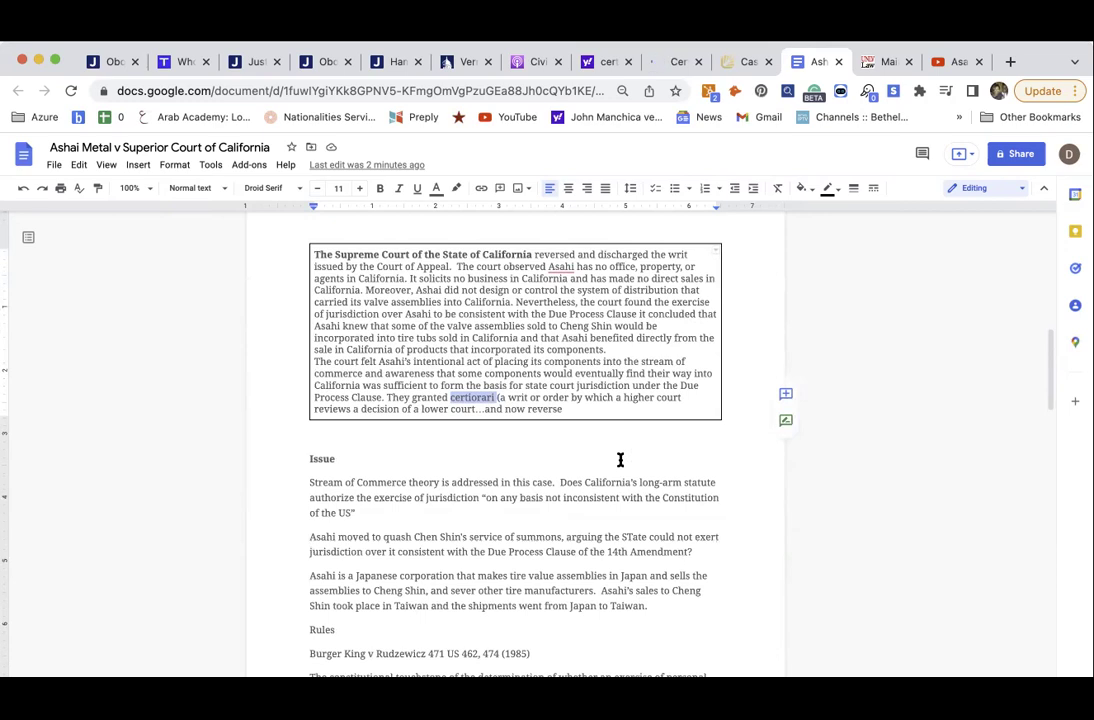
{"action": "scroll", "coordinate": [620, 460], "scroll_direction": "down", "scroll_amount": 1}
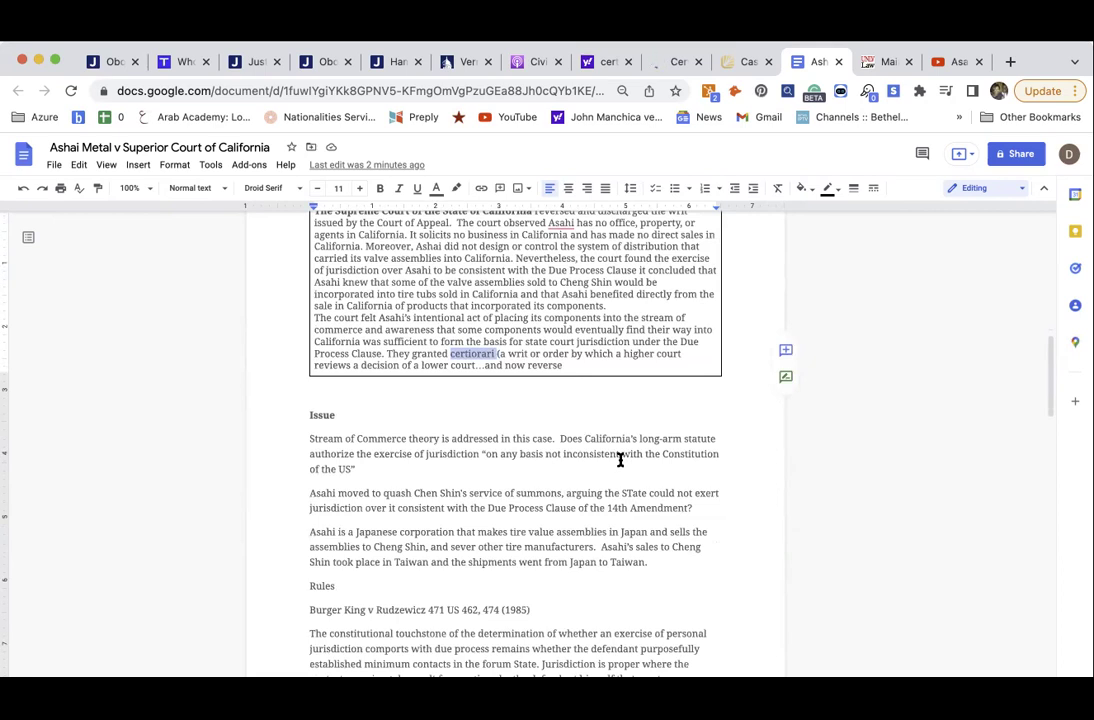
{"action": "scroll", "coordinate": [620, 460], "scroll_direction": "down", "scroll_amount": 1}
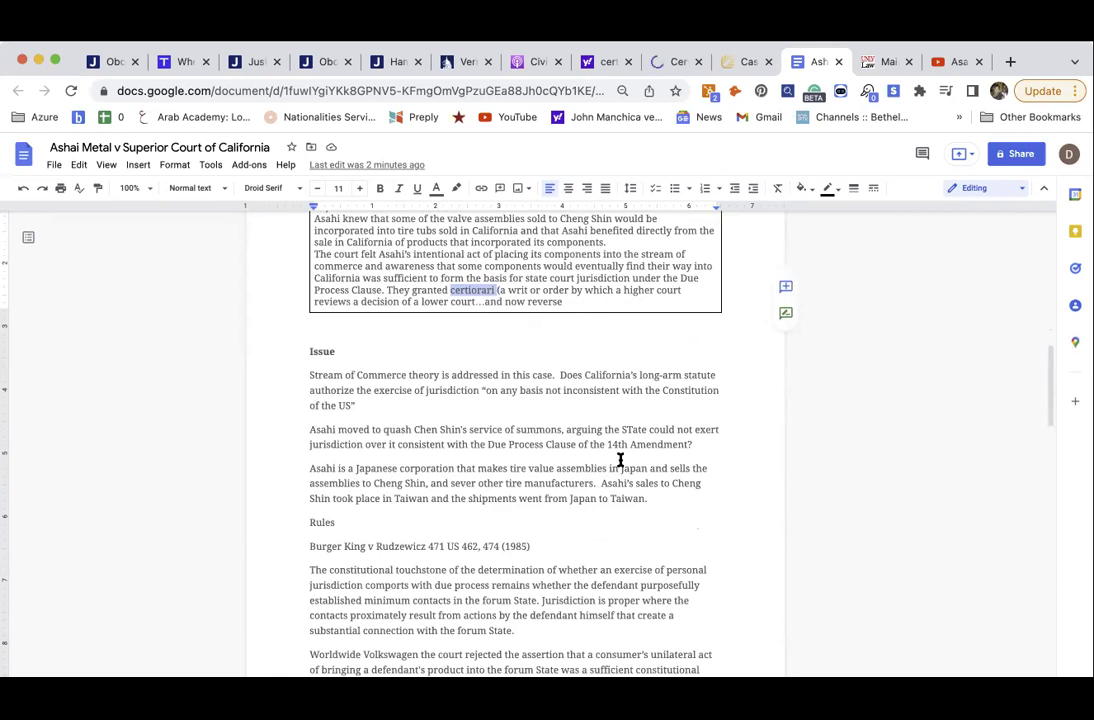
{"action": "scroll", "coordinate": [620, 460], "scroll_direction": "down", "scroll_amount": 1}
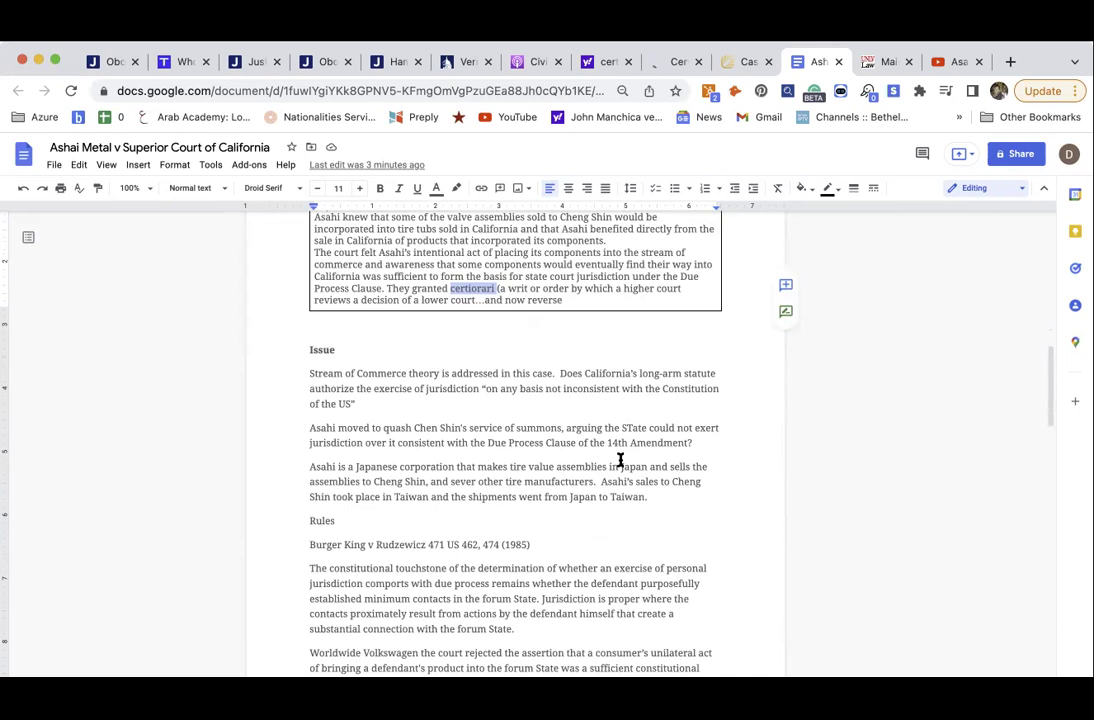
{"action": "scroll", "coordinate": [620, 460], "scroll_direction": "up", "scroll_amount": 1}
{"action": "scroll", "coordinate": [620, 460], "scroll_direction": "down", "scroll_amount": 2}
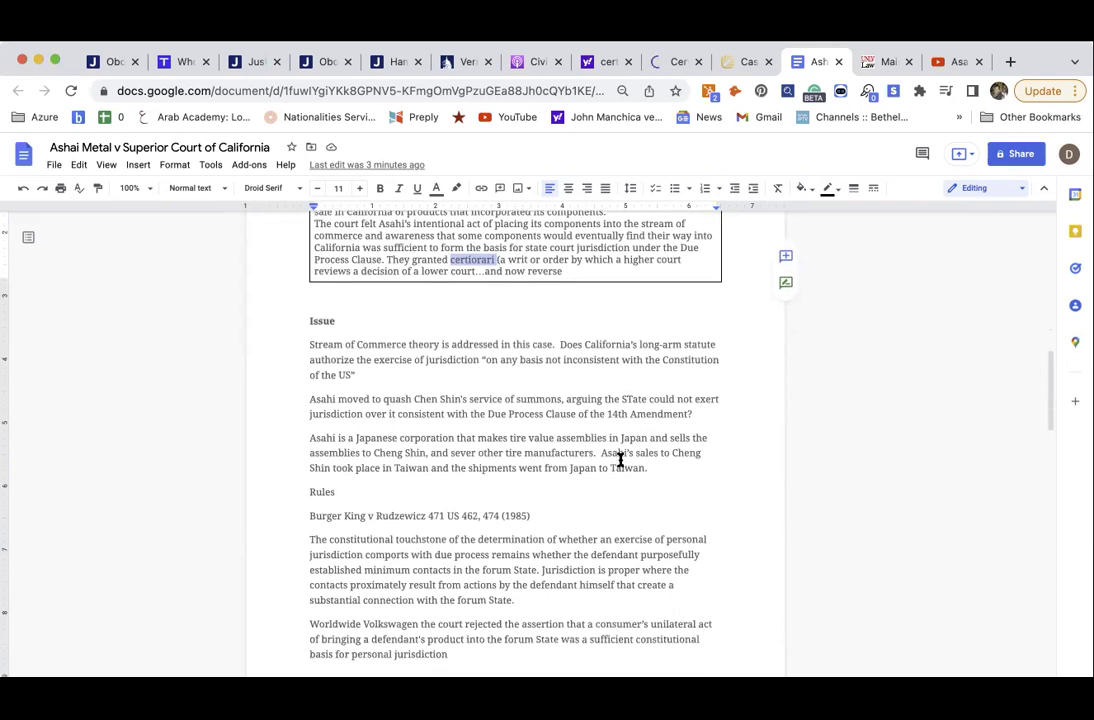
{"action": "scroll", "coordinate": [620, 460], "scroll_direction": "down", "scroll_amount": 1}
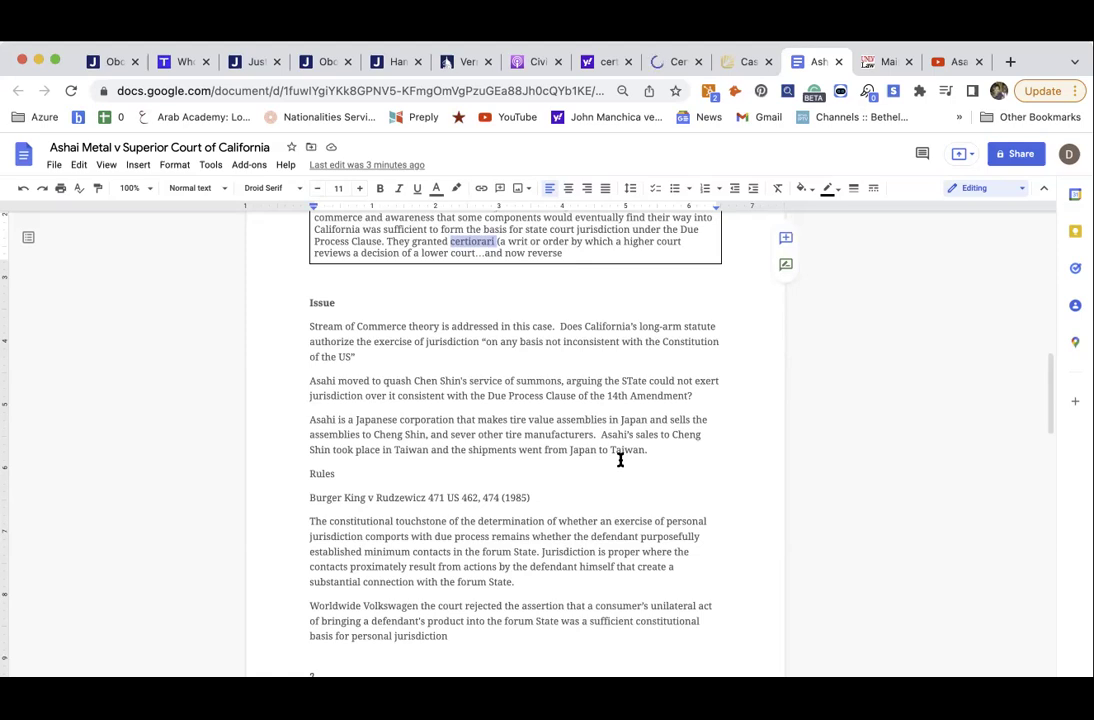
{"action": "scroll", "coordinate": [620, 460], "scroll_direction": "down", "scroll_amount": 3}
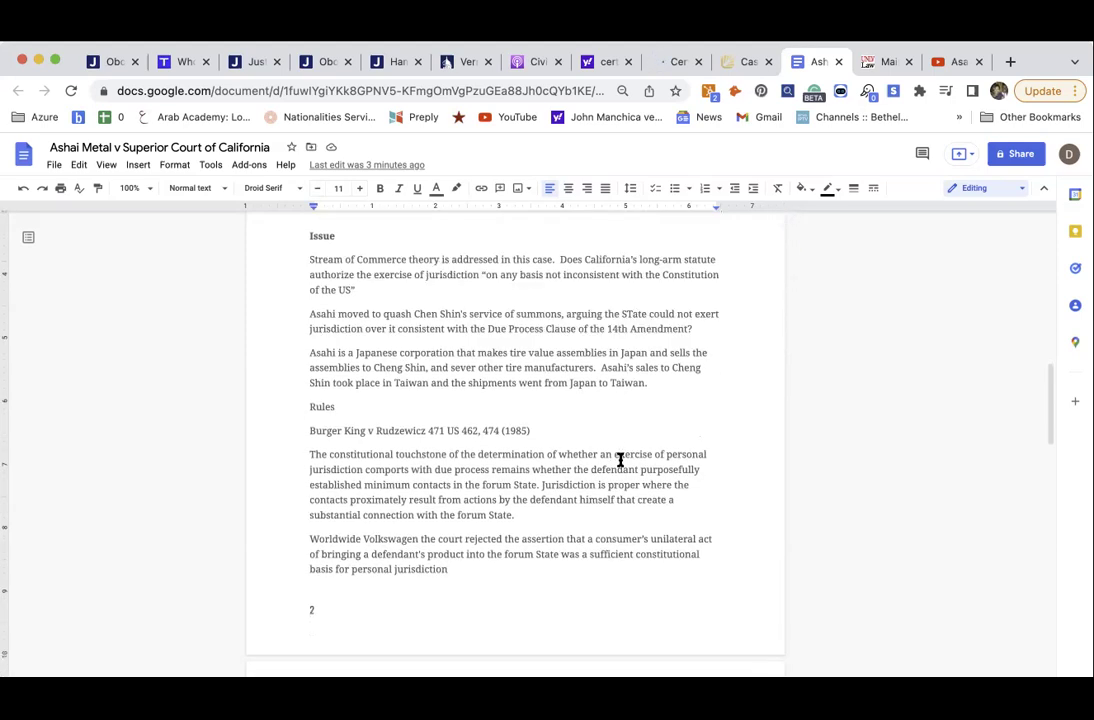
{"action": "scroll", "coordinate": [620, 460], "scroll_direction": "down", "scroll_amount": 4}
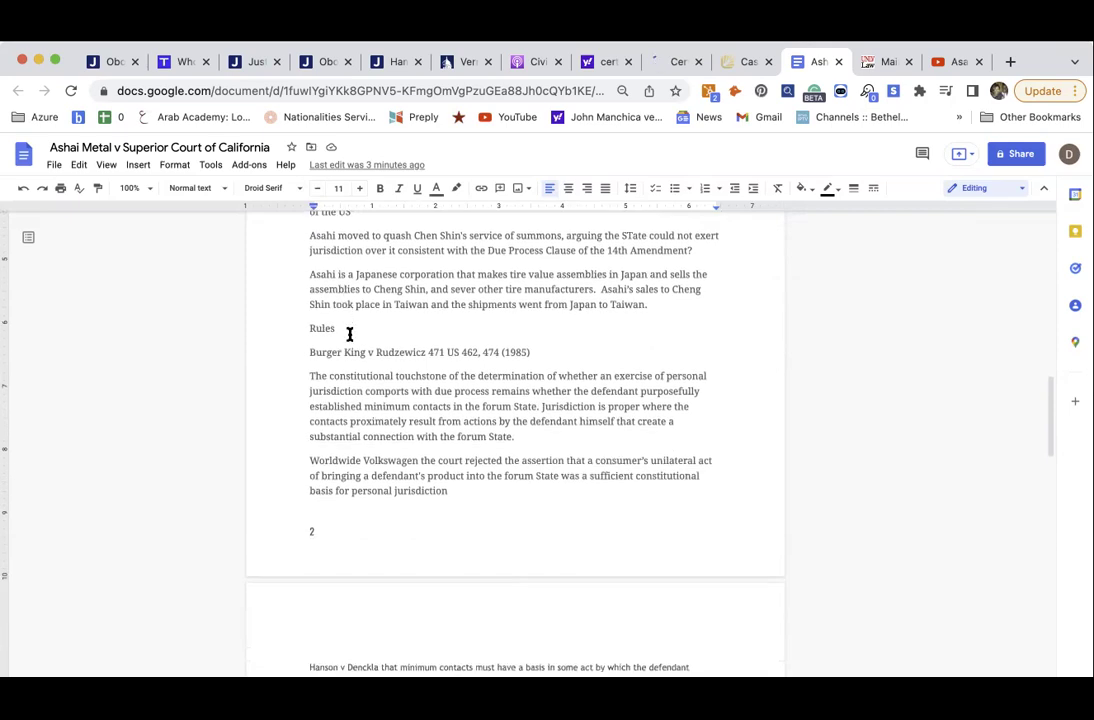
- Make the Rules heading bold
{"action": "double_click", "coordinate": [281, 325]}
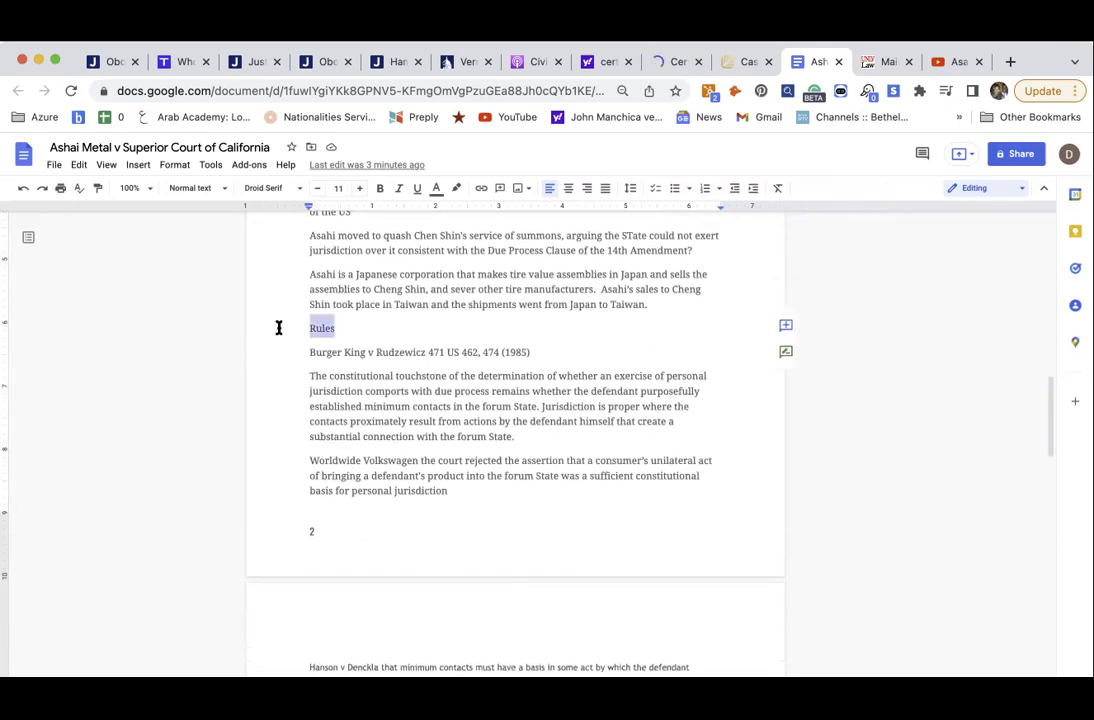
{"action": "left_click", "coordinate": [382, 190]}
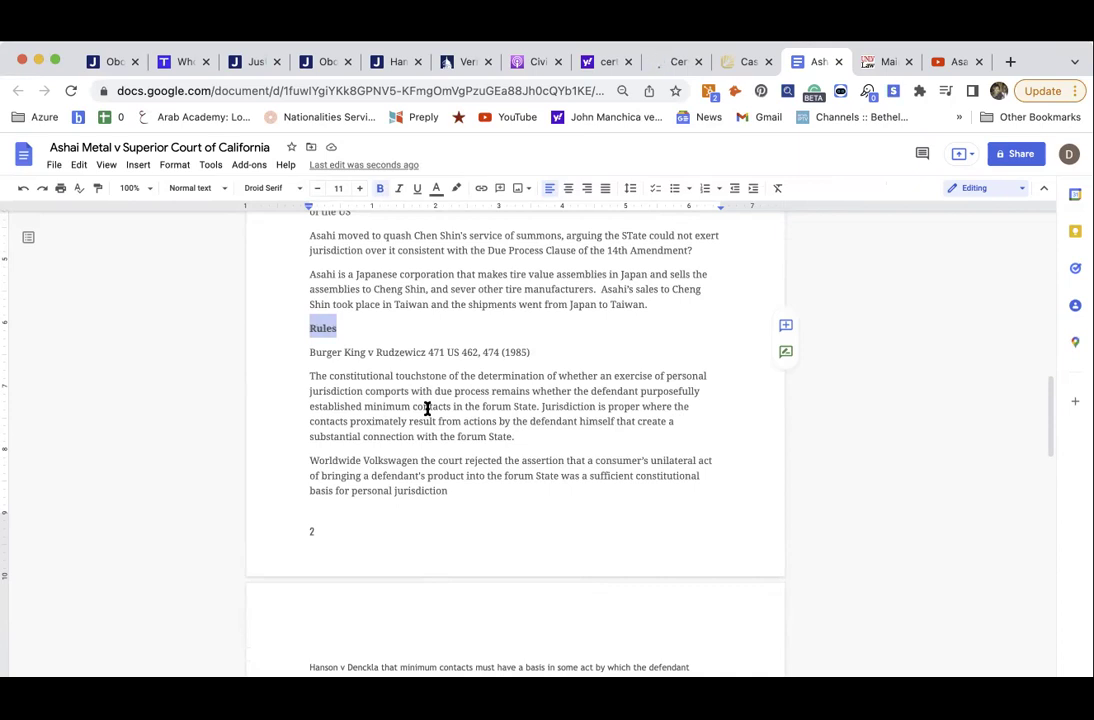
{"action": "scroll", "coordinate": [427, 408], "scroll_direction": "down", "scroll_amount": 2}
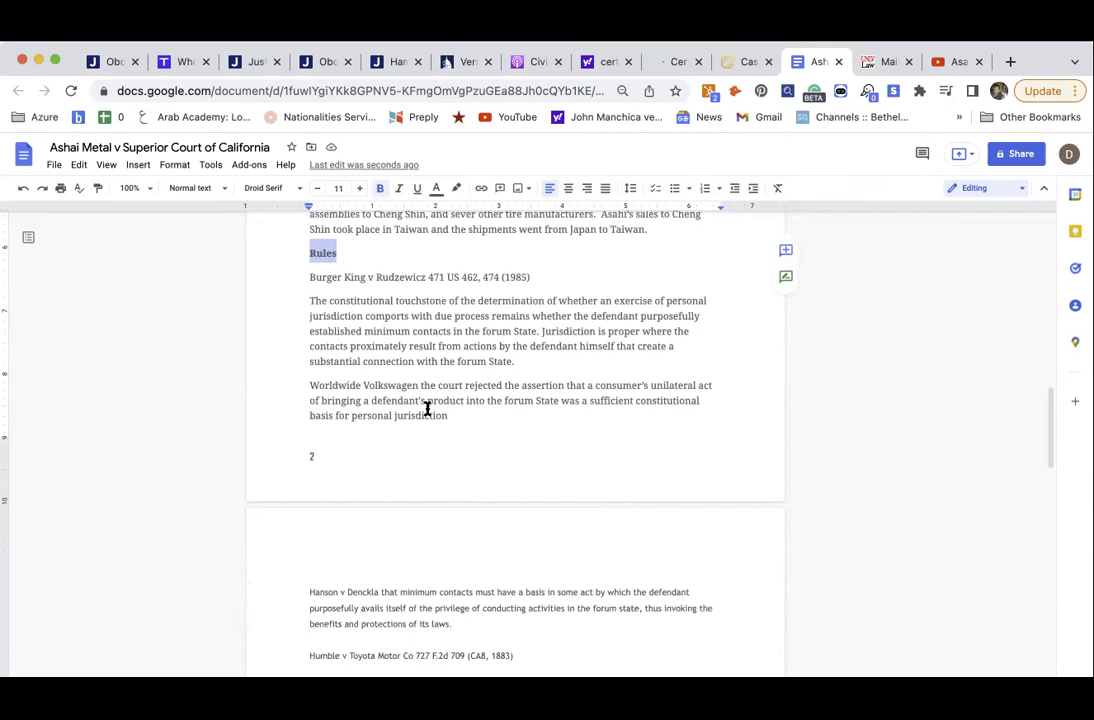
- Scroll down to the Analysis section's Personal Jurisdiction subsection
{"action": "scroll", "coordinate": [427, 408], "scroll_direction": "down", "scroll_amount": 2}
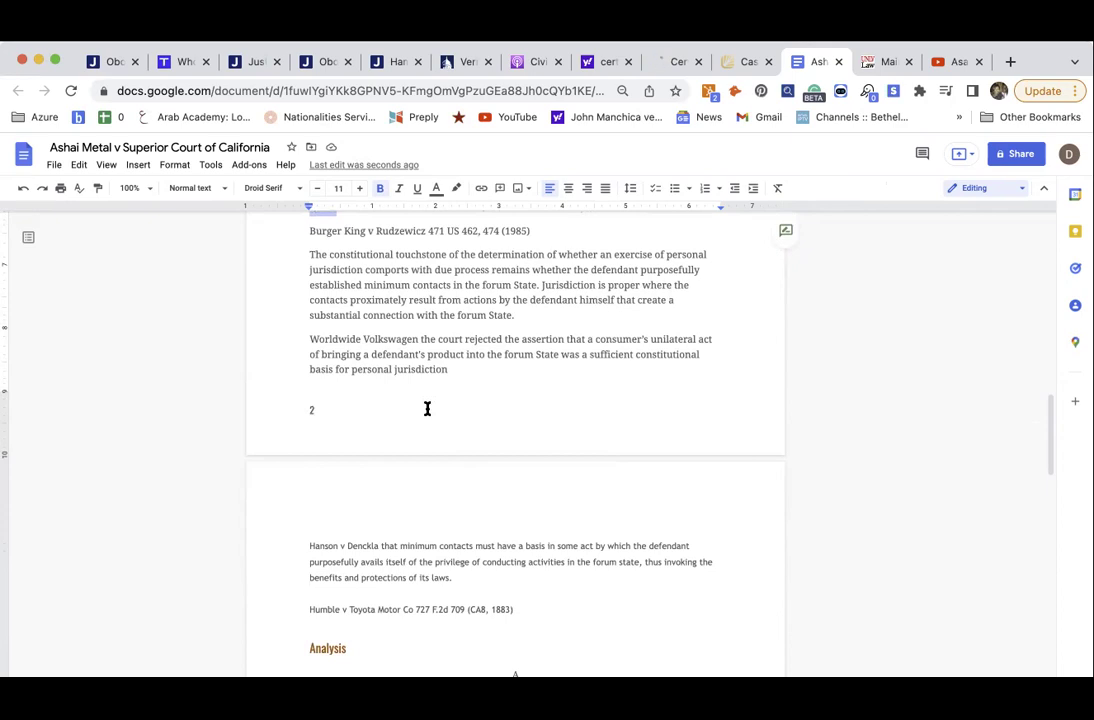
{"action": "scroll", "coordinate": [427, 408], "scroll_direction": "down", "scroll_amount": 2}
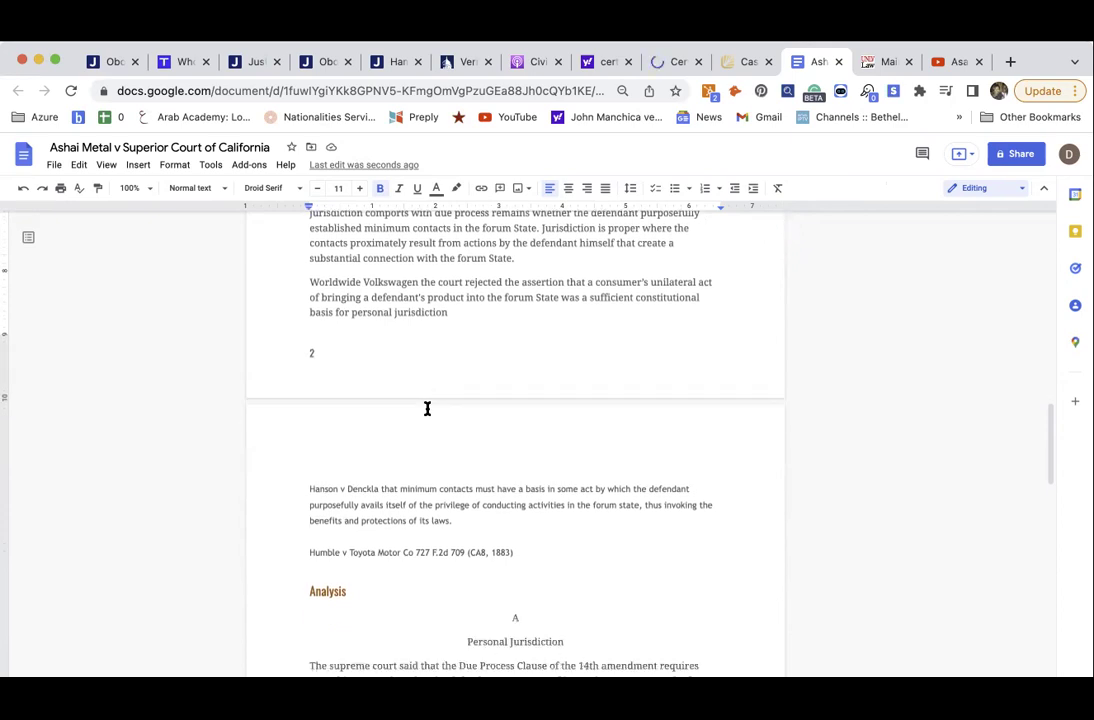
{"action": "scroll", "coordinate": [427, 408], "scroll_direction": "down", "scroll_amount": 3}
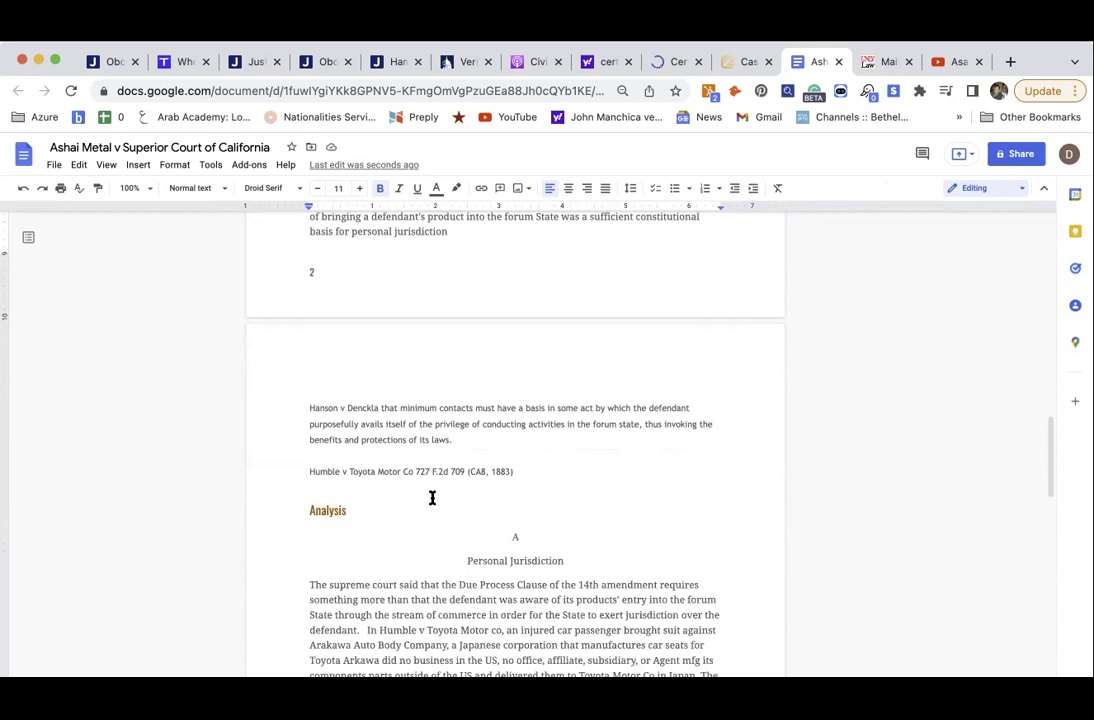
{"action": "scroll", "coordinate": [432, 498], "scroll_direction": "down", "scroll_amount": 1}
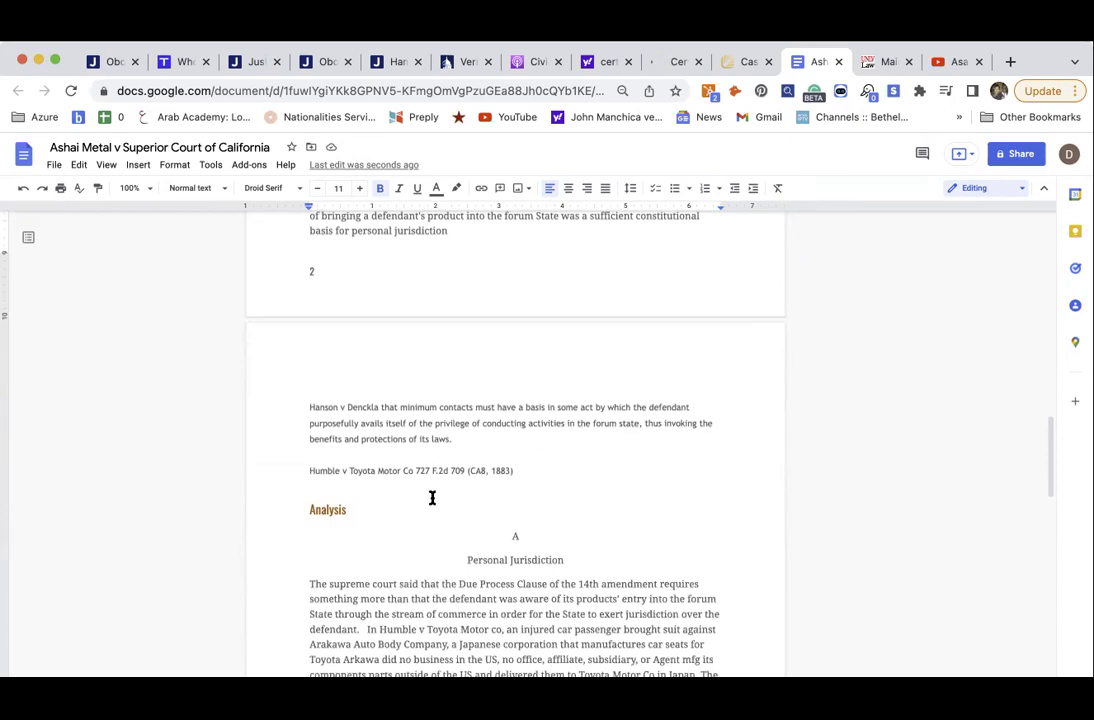
{"action": "scroll", "coordinate": [432, 498], "scroll_direction": "down", "scroll_amount": 1}
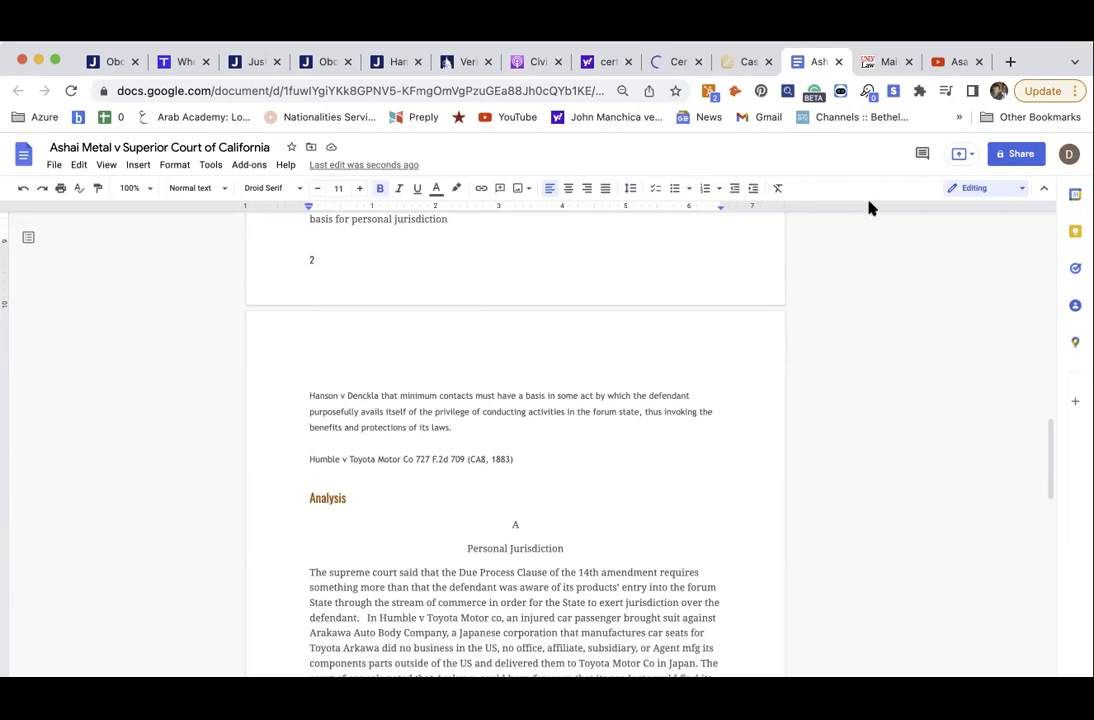
- Scroll down to subsection B, Fair Play and Substantial Justice, on Asahi's burden and California's interest
{"action": "scroll", "coordinate": [673, 306], "scroll_direction": "down", "scroll_amount": 5}
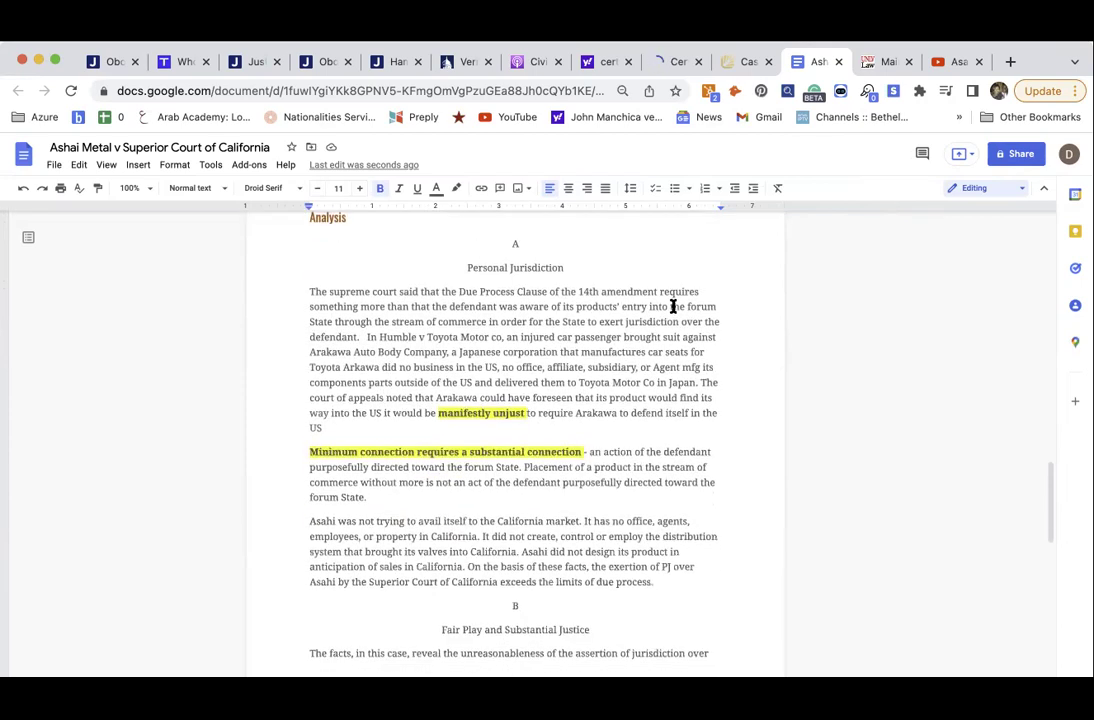
{"action": "scroll", "coordinate": [607, 376], "scroll_direction": "up", "scroll_amount": 1}
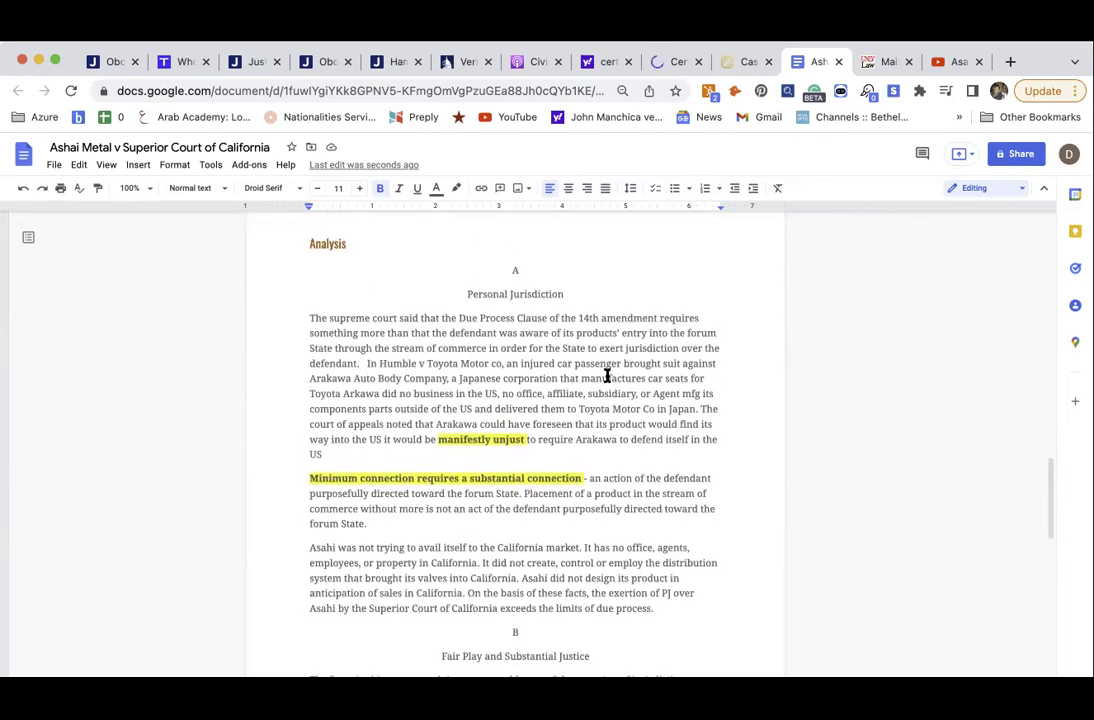
{"action": "scroll", "coordinate": [607, 376], "scroll_direction": "down", "scroll_amount": 1}
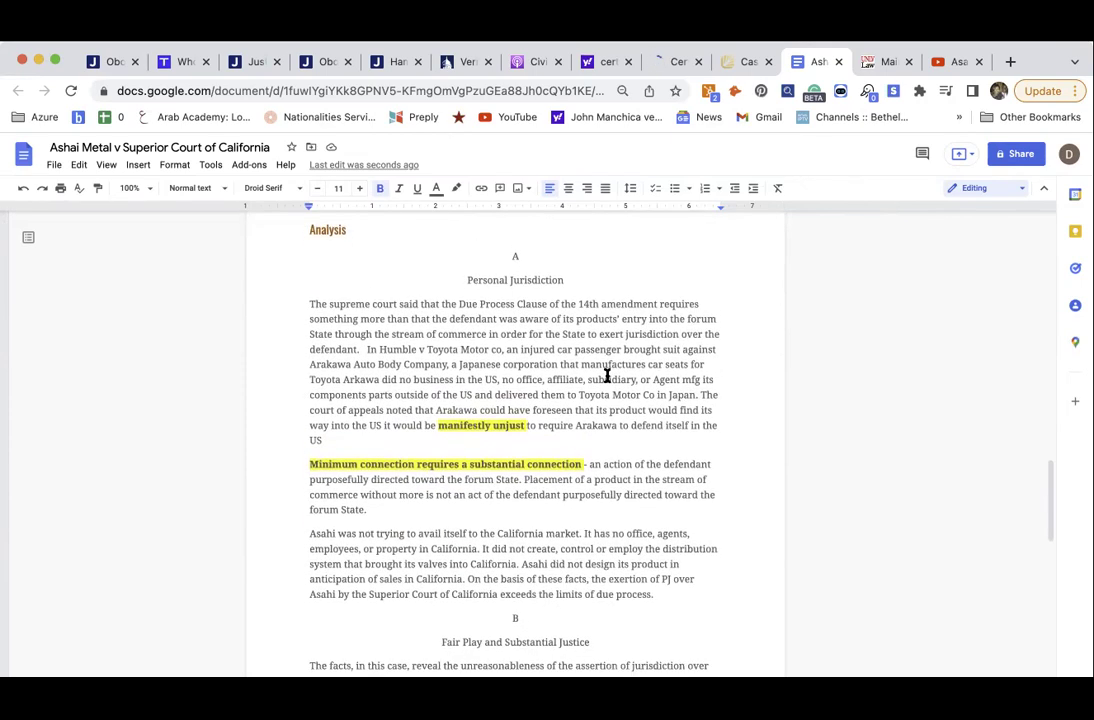
{"action": "scroll", "coordinate": [607, 376], "scroll_direction": "down", "scroll_amount": 1}
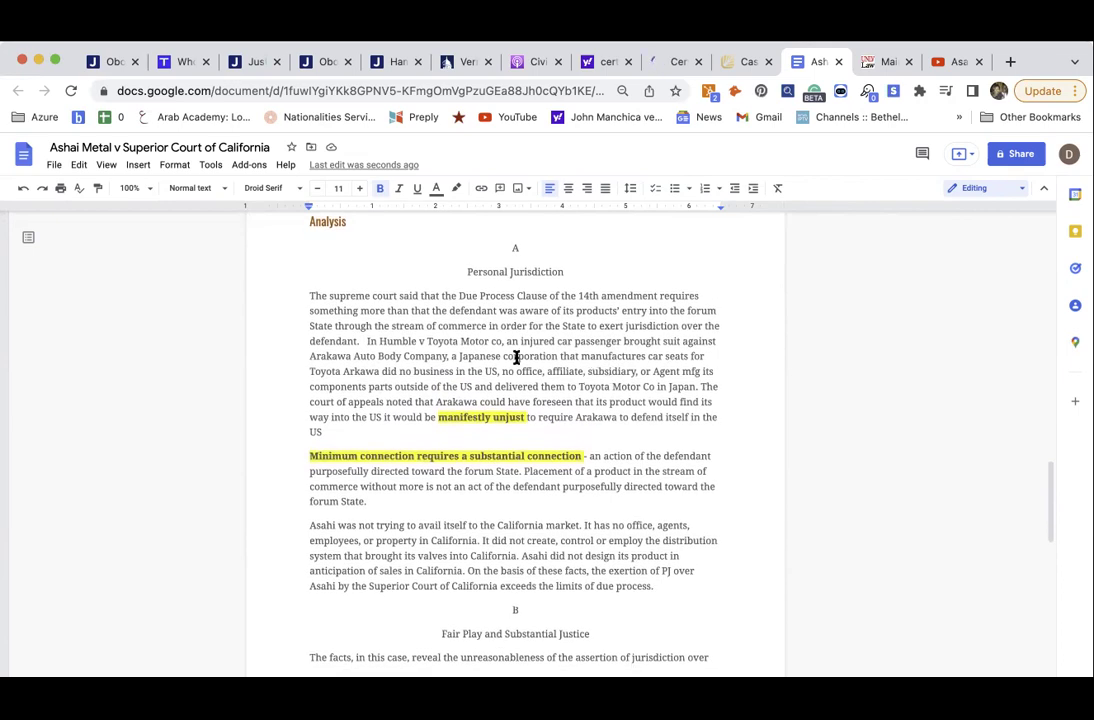
{"action": "scroll", "coordinate": [517, 357], "scroll_direction": "down", "scroll_amount": 1}
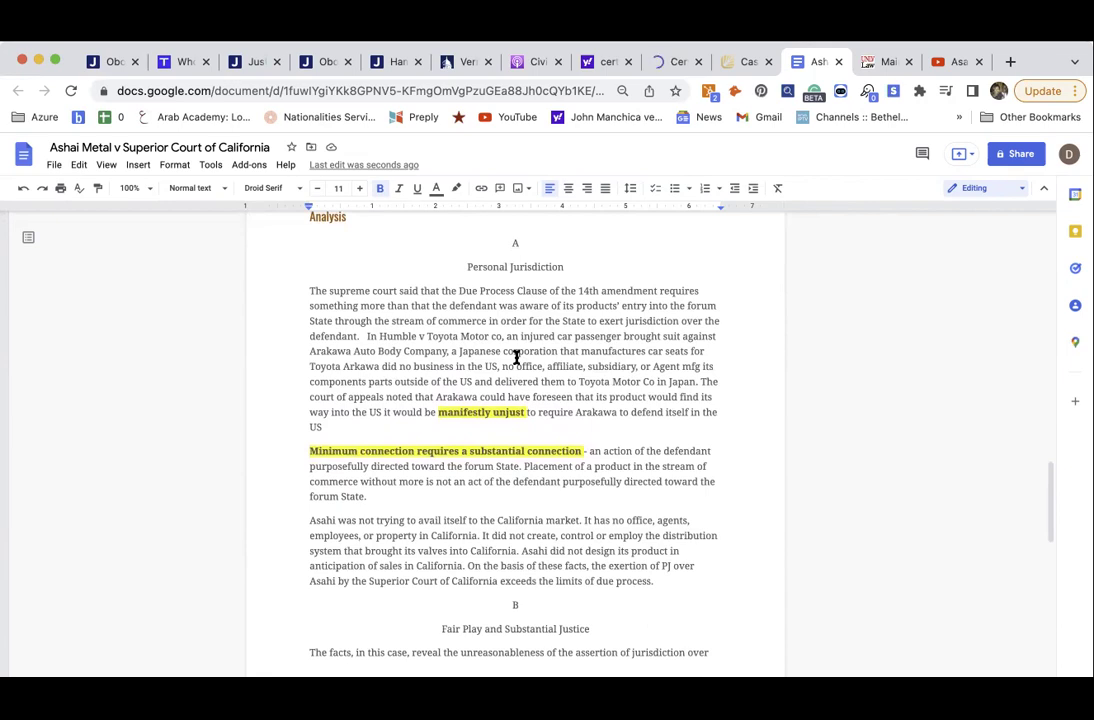
{"action": "scroll", "coordinate": [517, 357], "scroll_direction": "down", "scroll_amount": 1}
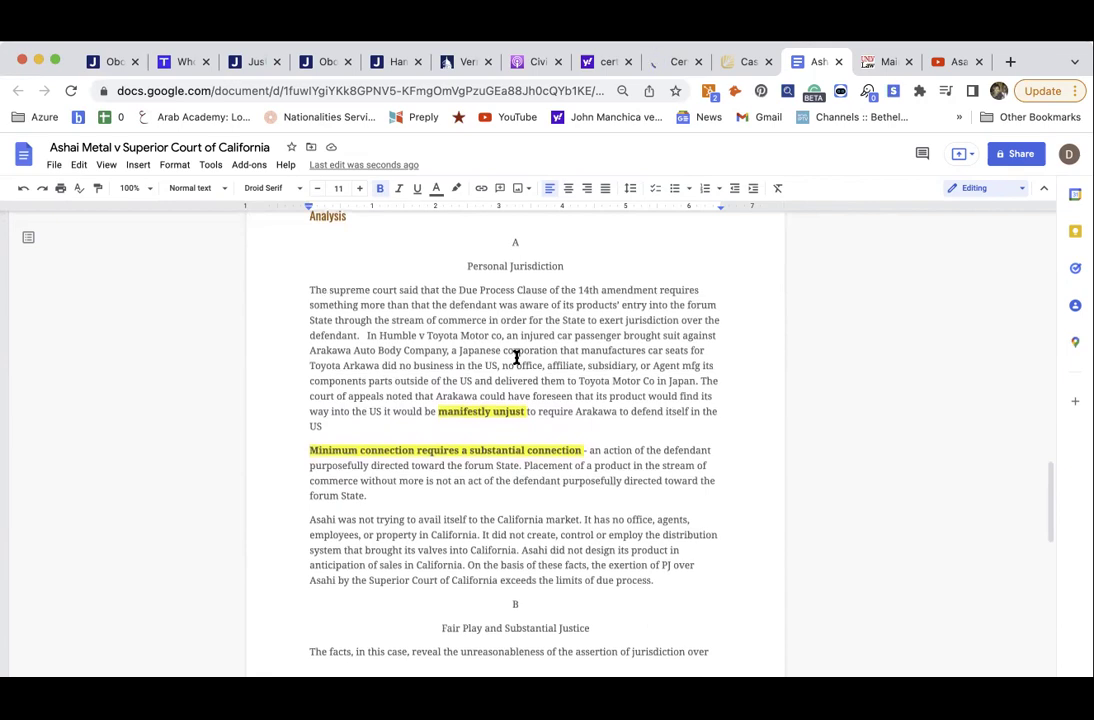
{"action": "scroll", "coordinate": [517, 357], "scroll_direction": "down", "scroll_amount": 1}
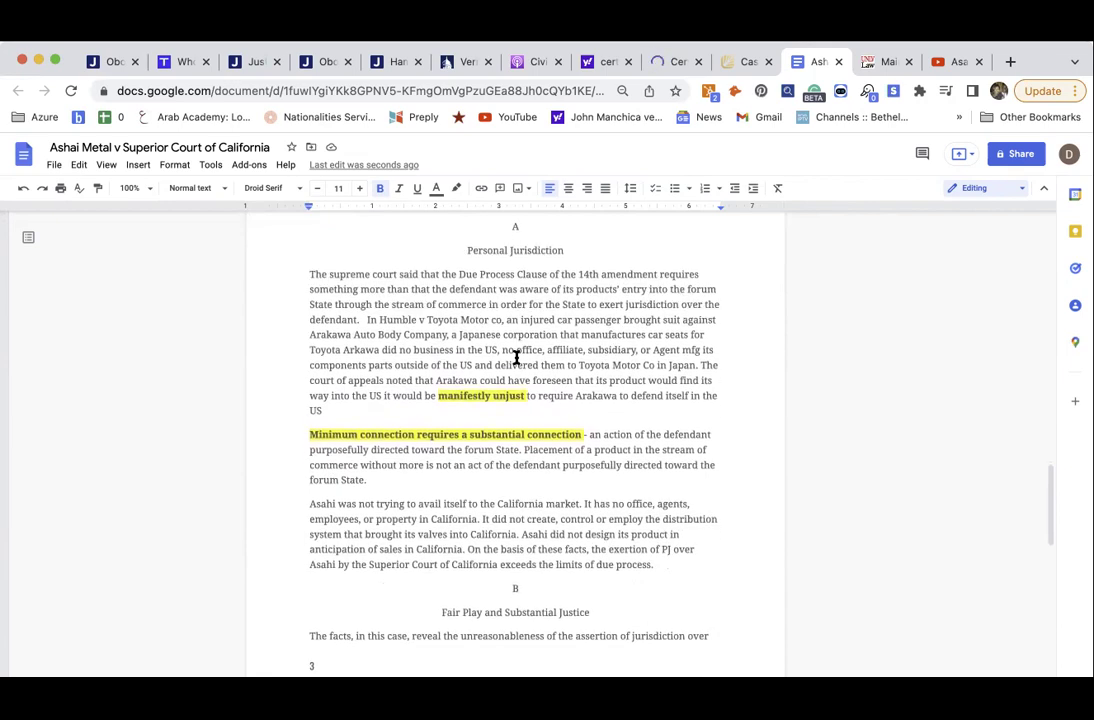
{"action": "scroll", "coordinate": [517, 357], "scroll_direction": "down", "scroll_amount": 1}
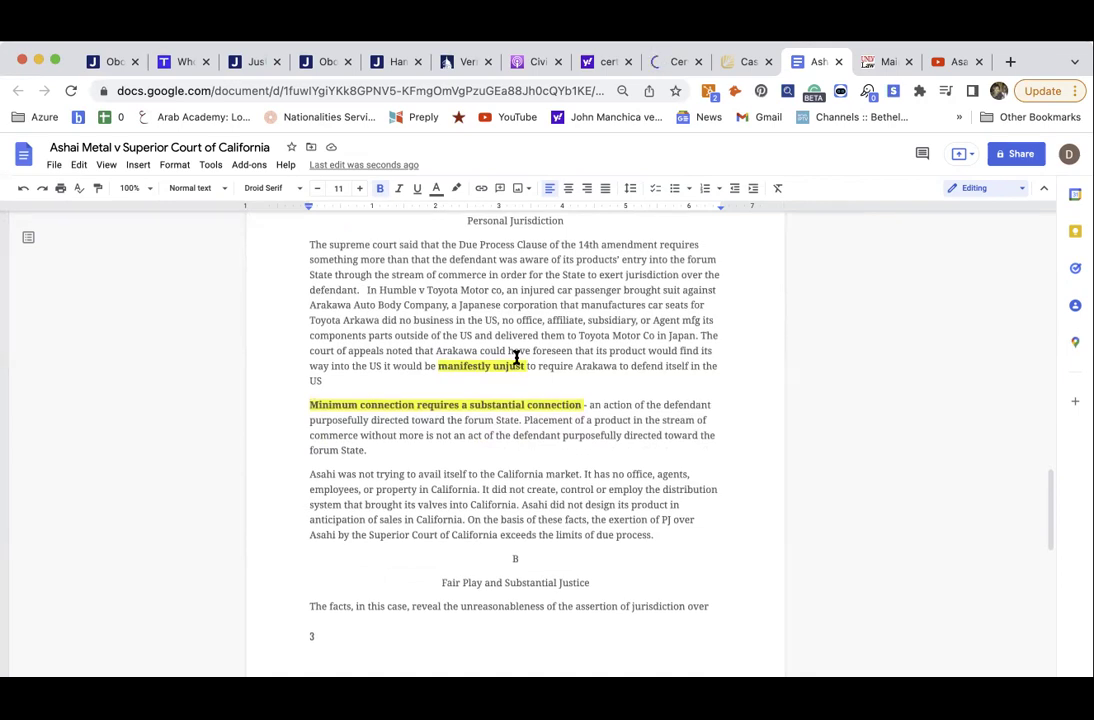
{"action": "scroll", "coordinate": [517, 357], "scroll_direction": "down", "scroll_amount": 1}
{"action": "scroll", "coordinate": [517, 357], "scroll_direction": "down", "scroll_amount": 1}
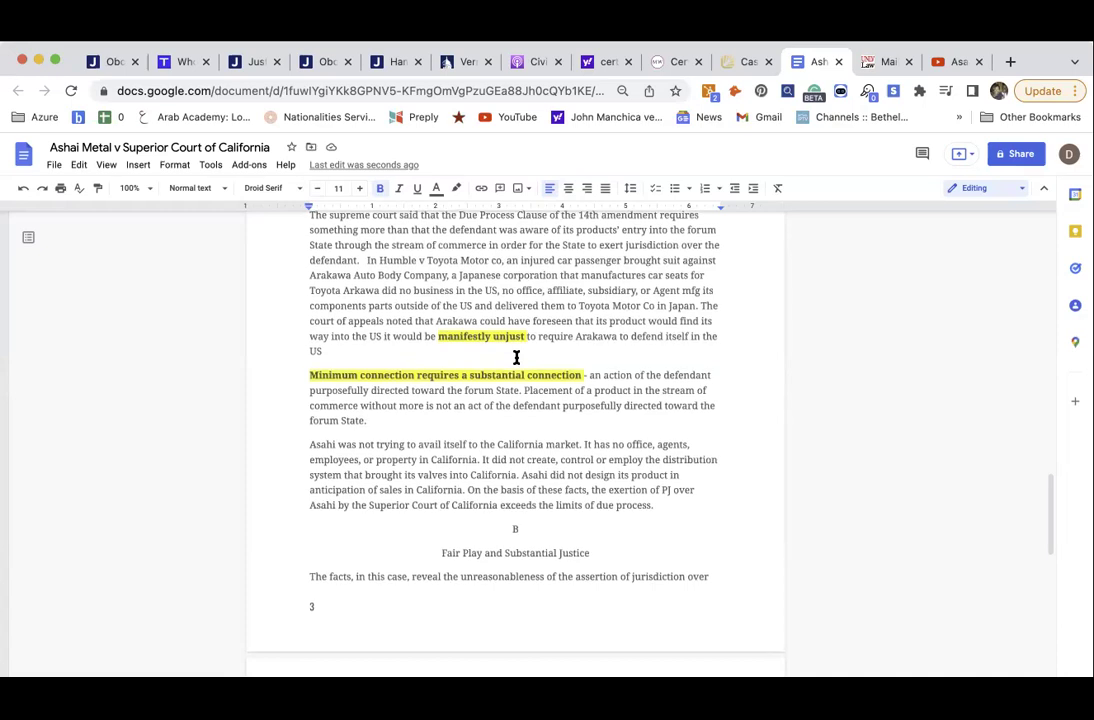
{"action": "scroll", "coordinate": [517, 357], "scroll_direction": "down", "scroll_amount": 3}
{"action": "scroll", "coordinate": [517, 357], "scroll_direction": "down", "scroll_amount": 1}
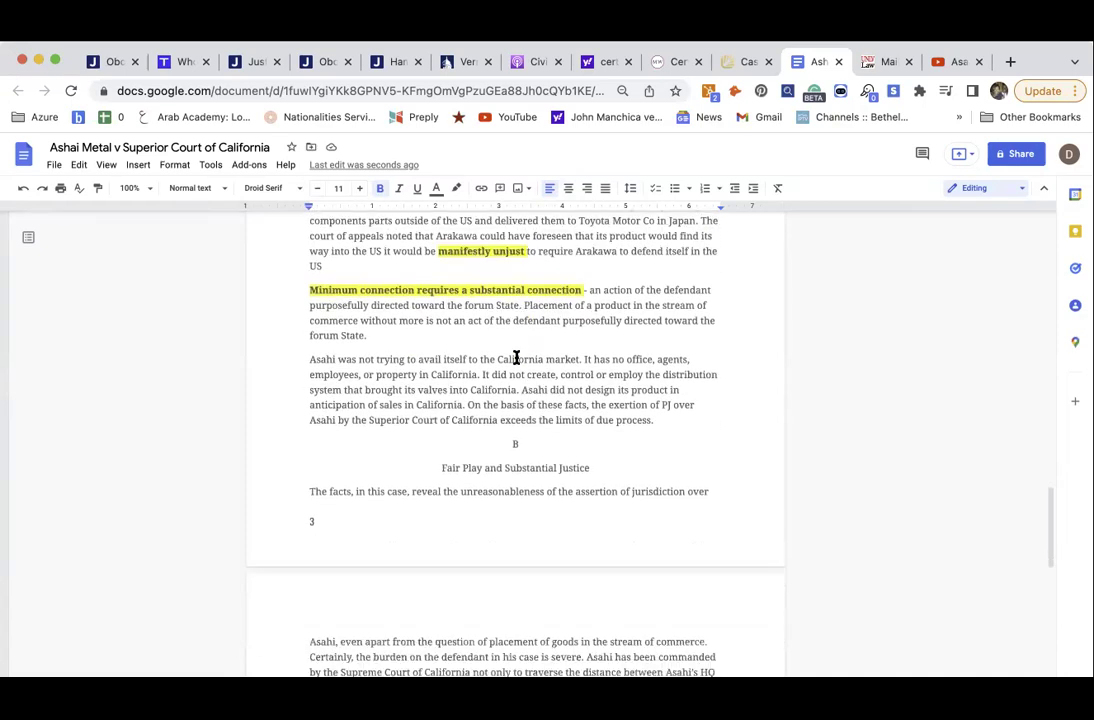
{"action": "scroll", "coordinate": [517, 357], "scroll_direction": "down", "scroll_amount": 1}
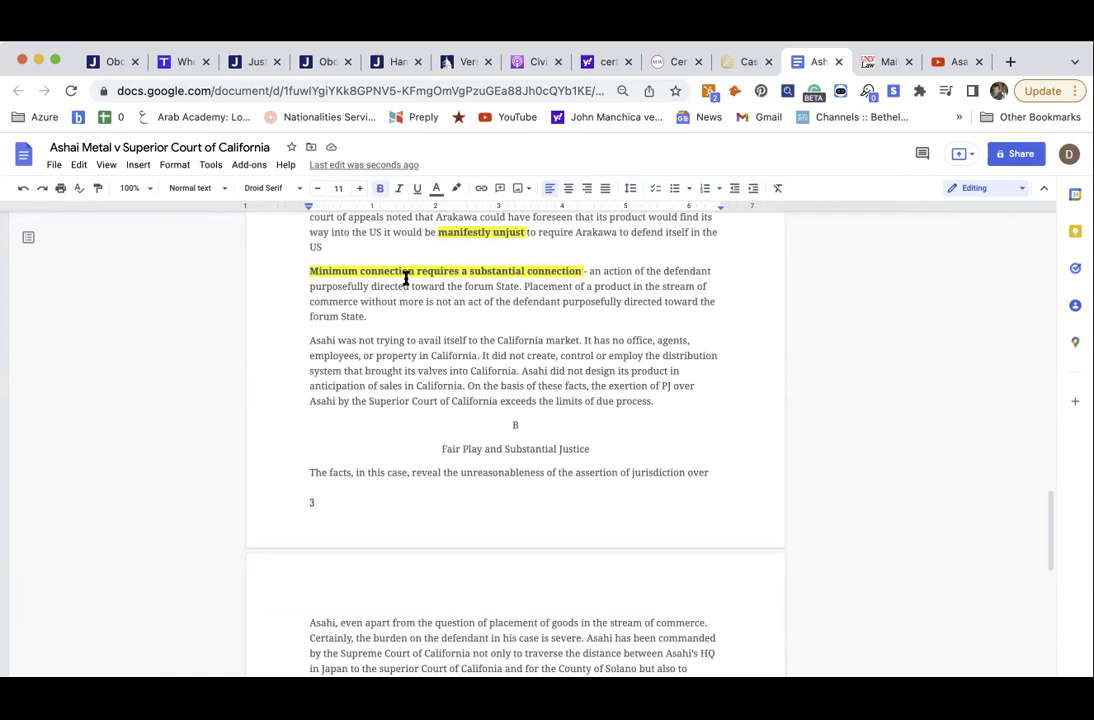
{"action": "scroll", "coordinate": [424, 333], "scroll_direction": "down", "scroll_amount": 1}
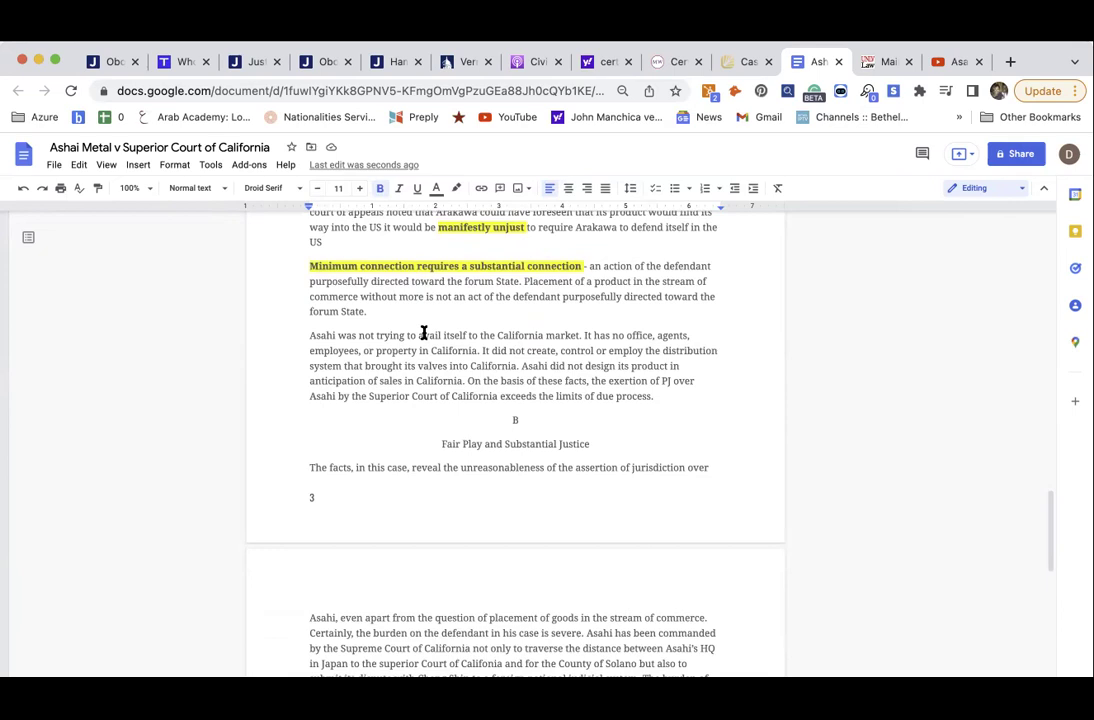
{"action": "scroll", "coordinate": [424, 333], "scroll_direction": "down", "scroll_amount": 2}
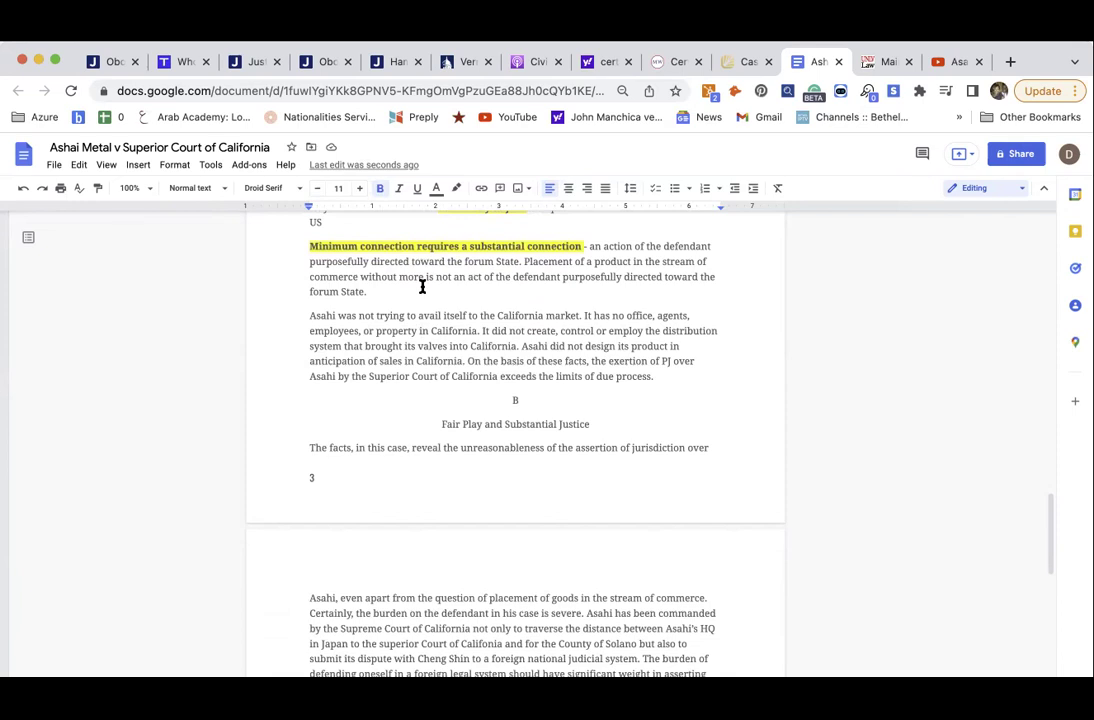
{"action": "scroll", "coordinate": [422, 287], "scroll_direction": "down", "scroll_amount": 2}
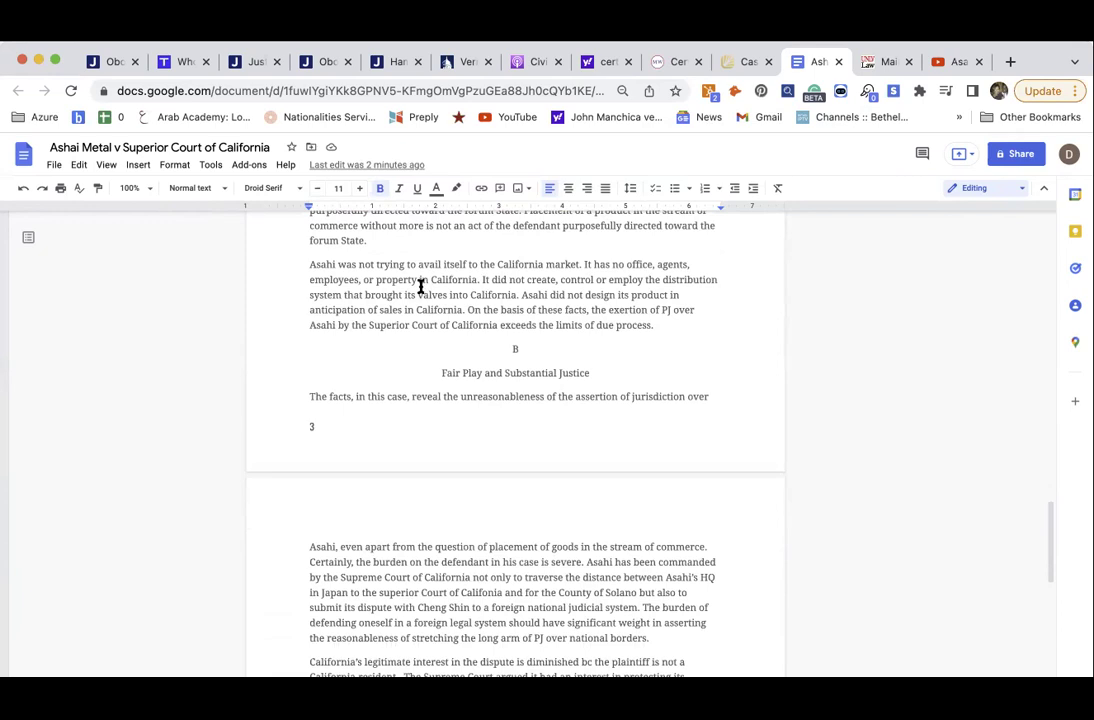
{"action": "scroll", "coordinate": [421, 287], "scroll_direction": "down", "scroll_amount": 1}
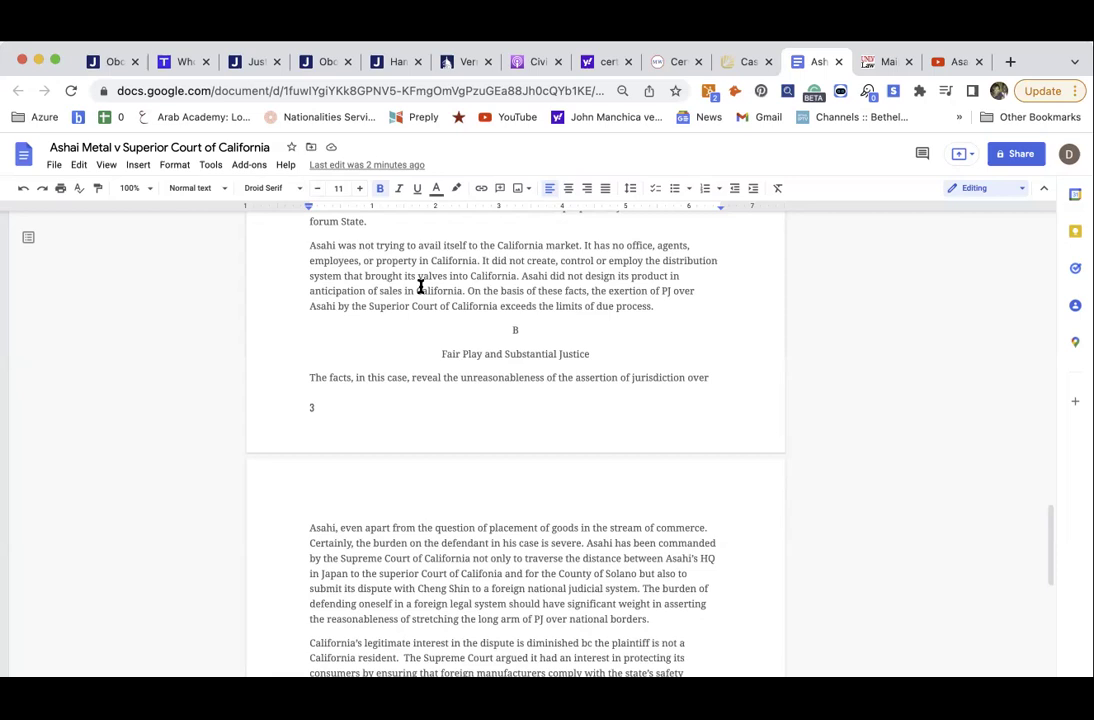
{"action": "scroll", "coordinate": [420, 287], "scroll_direction": "down", "scroll_amount": 2}
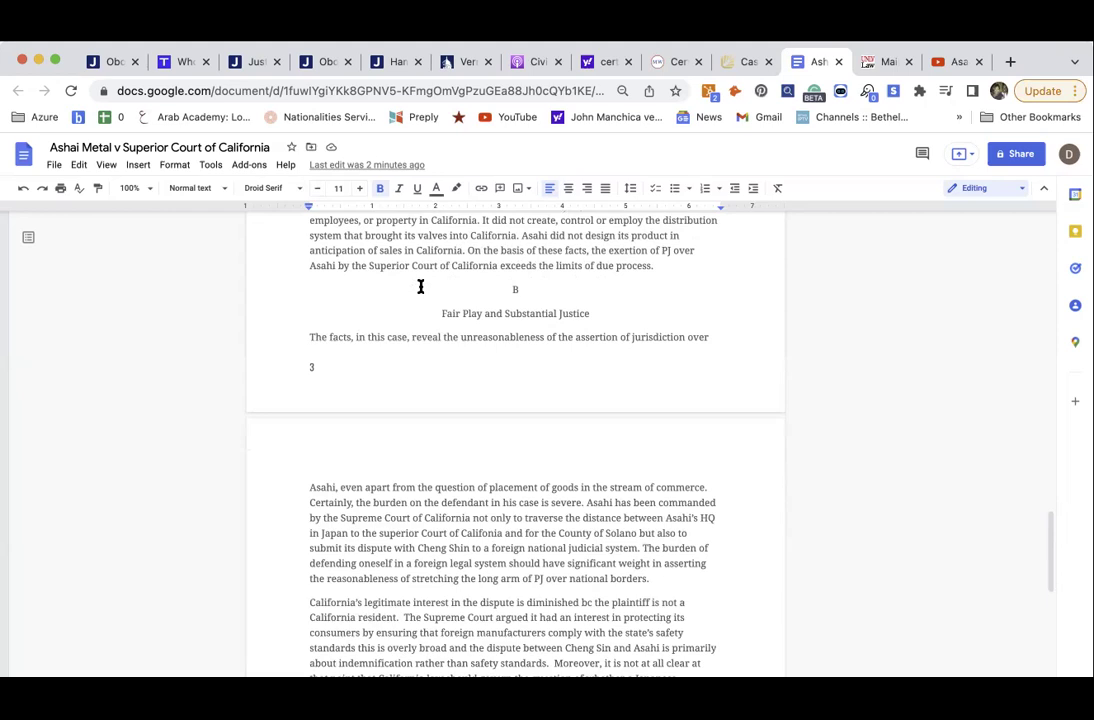
{"action": "scroll", "coordinate": [420, 287], "scroll_direction": "down", "scroll_amount": 1}
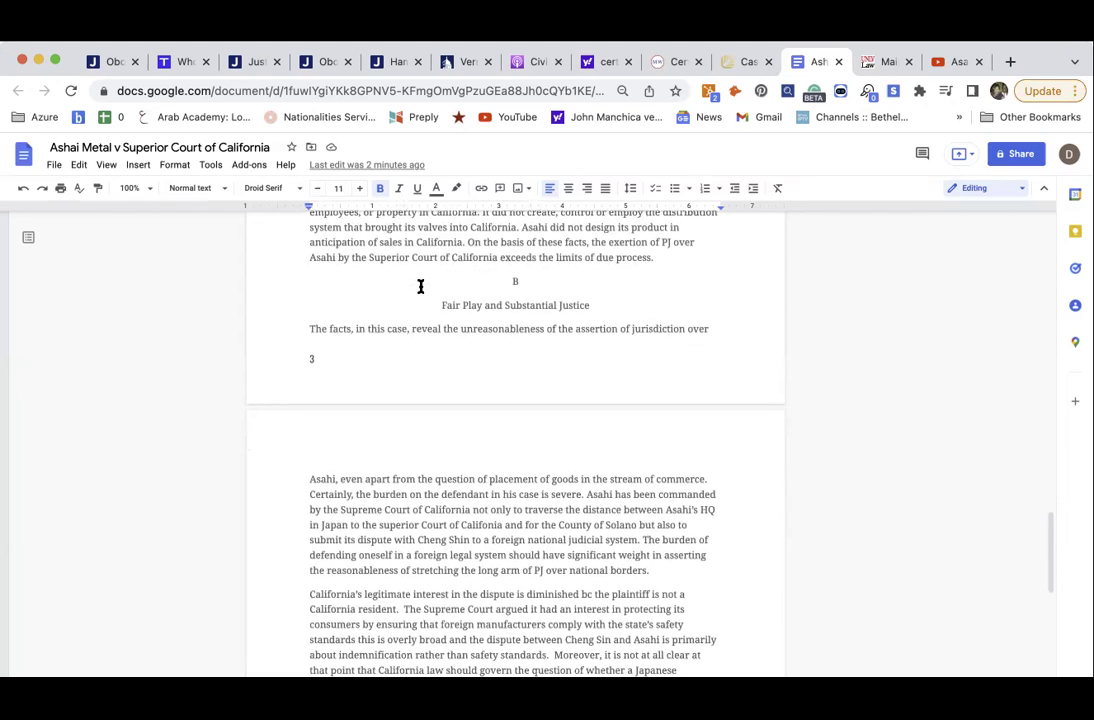
- Scroll down to the Conclusion (reversed and remanded) and the Dissent heading
{"action": "scroll", "coordinate": [420, 287], "scroll_direction": "down", "scroll_amount": 2}
{"action": "scroll", "coordinate": [420, 287], "scroll_direction": "down", "scroll_amount": 2}
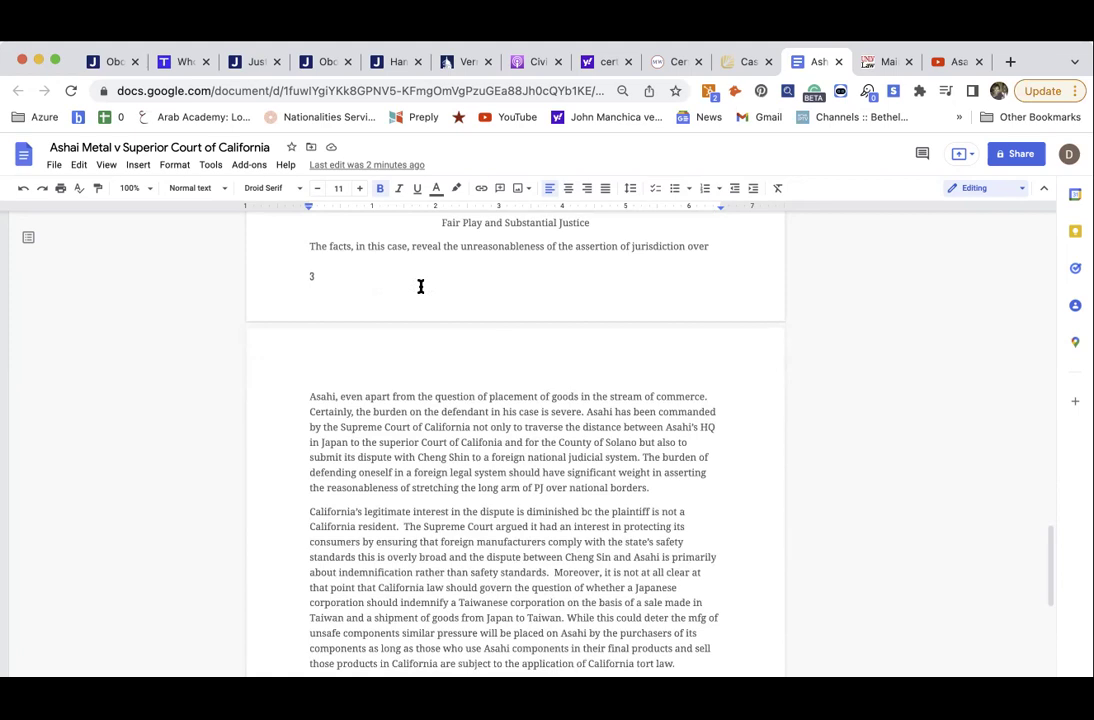
{"action": "scroll", "coordinate": [420, 287], "scroll_direction": "down", "scroll_amount": 3}
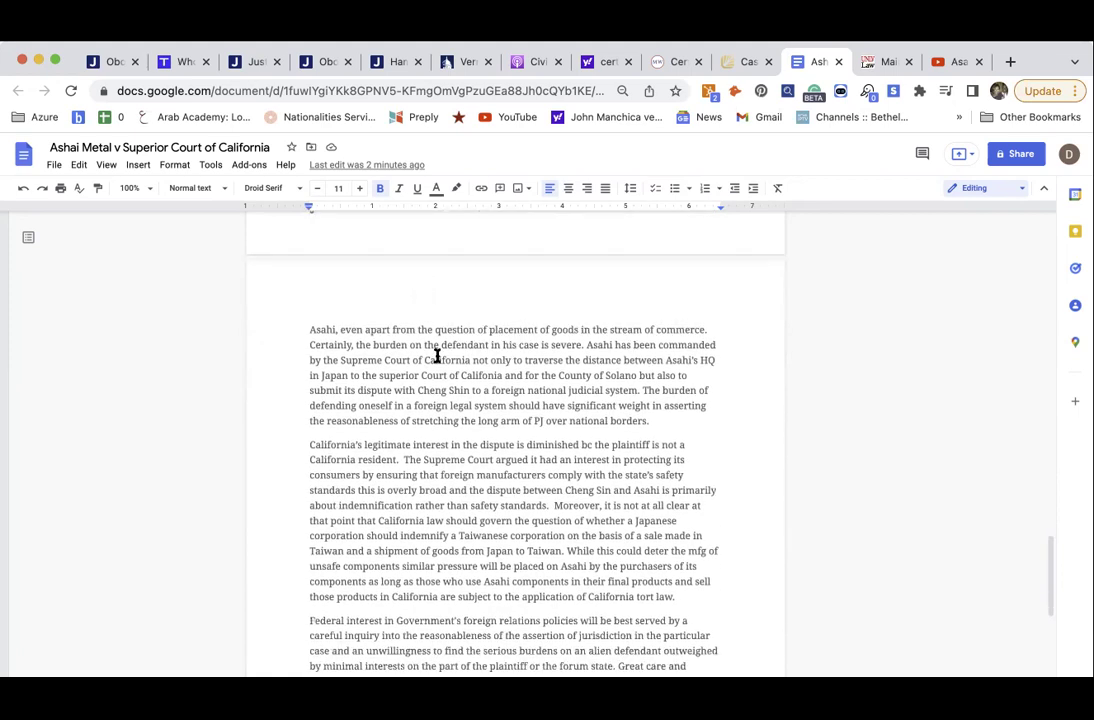
{"action": "scroll", "coordinate": [437, 355], "scroll_direction": "down", "scroll_amount": 1}
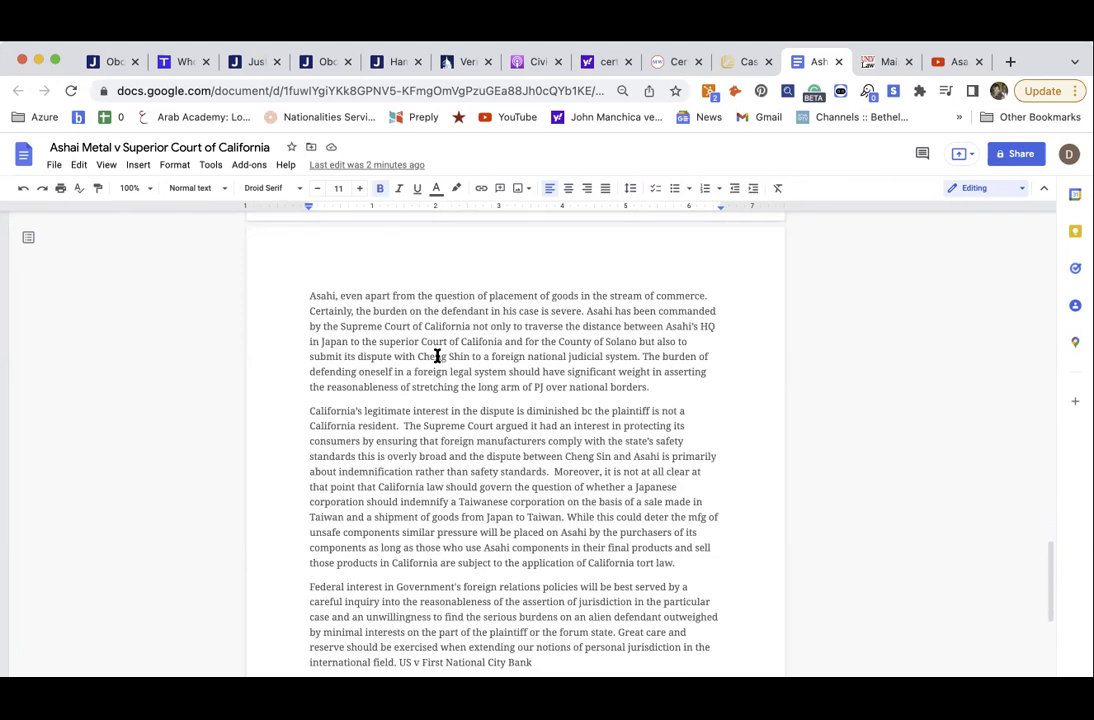
{"action": "scroll", "coordinate": [437, 356], "scroll_direction": "down", "scroll_amount": 1}
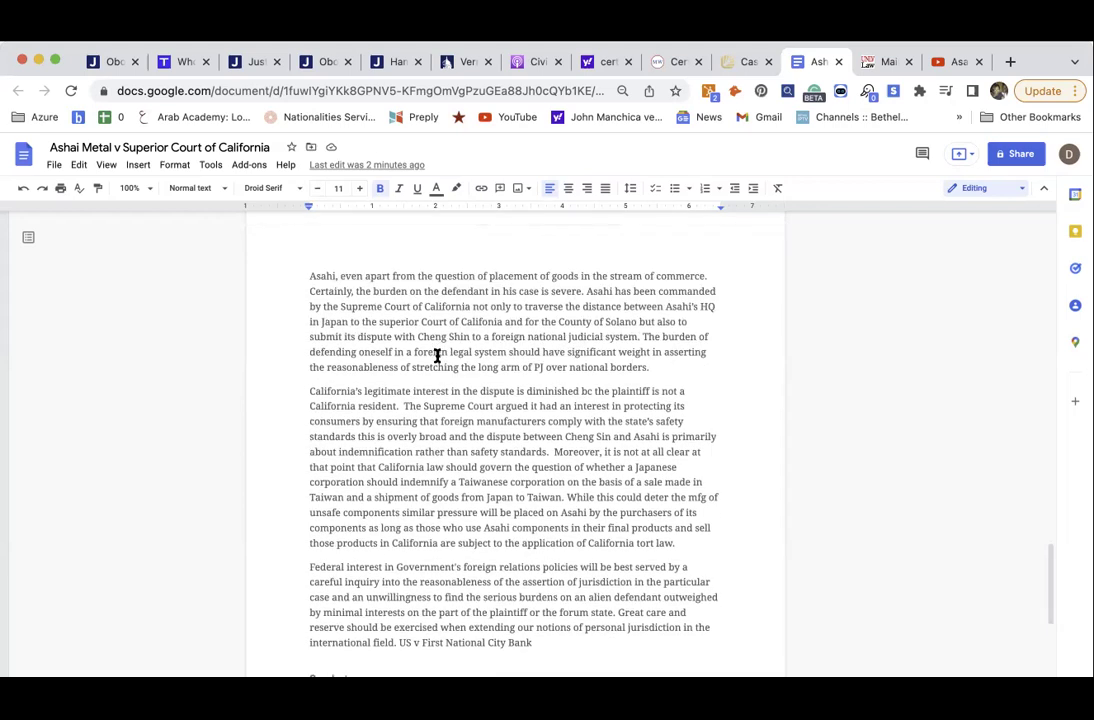
{"action": "scroll", "coordinate": [437, 356], "scroll_direction": "down", "scroll_amount": 1}
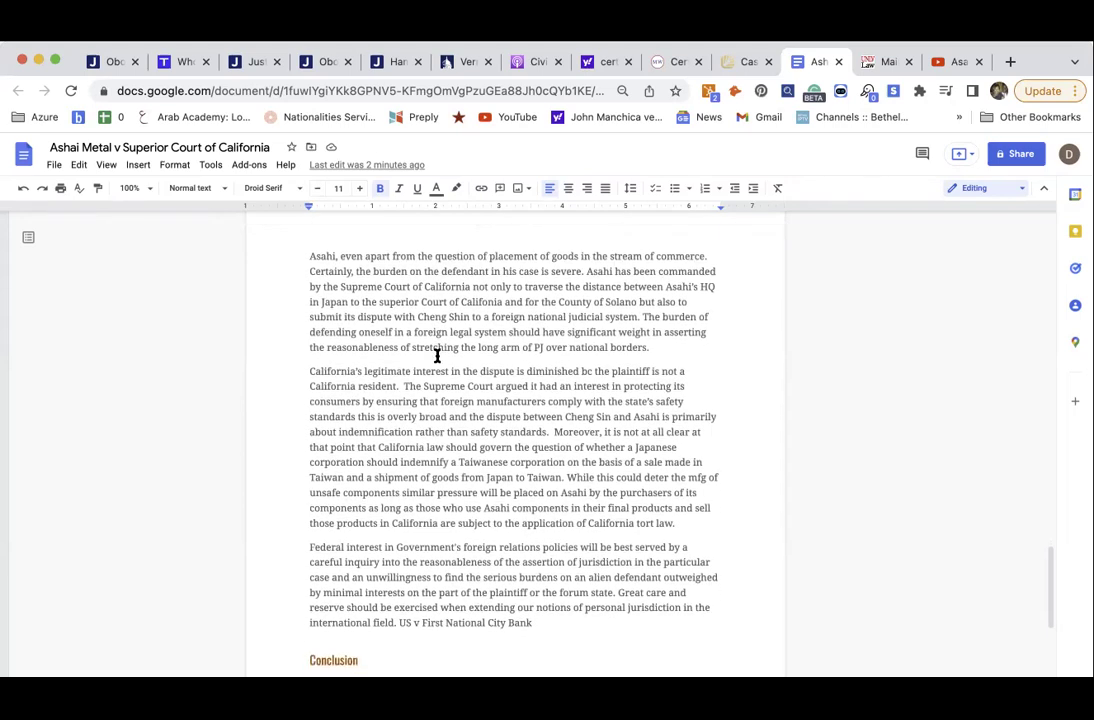
{"action": "scroll", "coordinate": [437, 356], "scroll_direction": "down", "scroll_amount": 2}
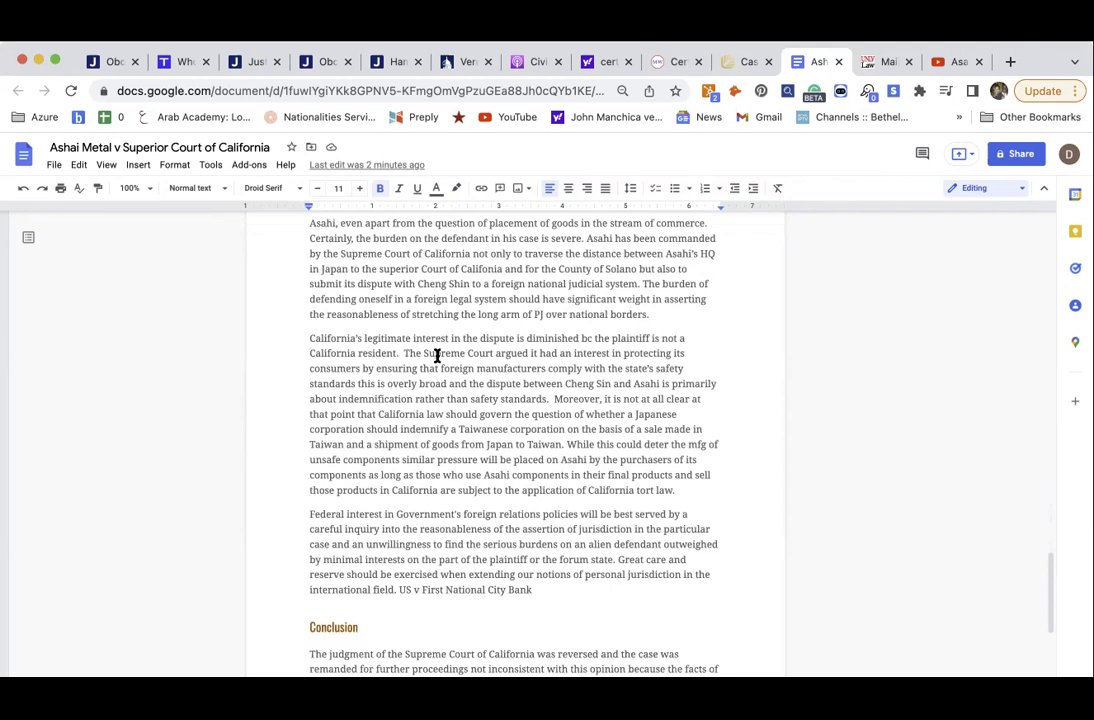
{"action": "scroll", "coordinate": [437, 356], "scroll_direction": "down", "scroll_amount": 1}
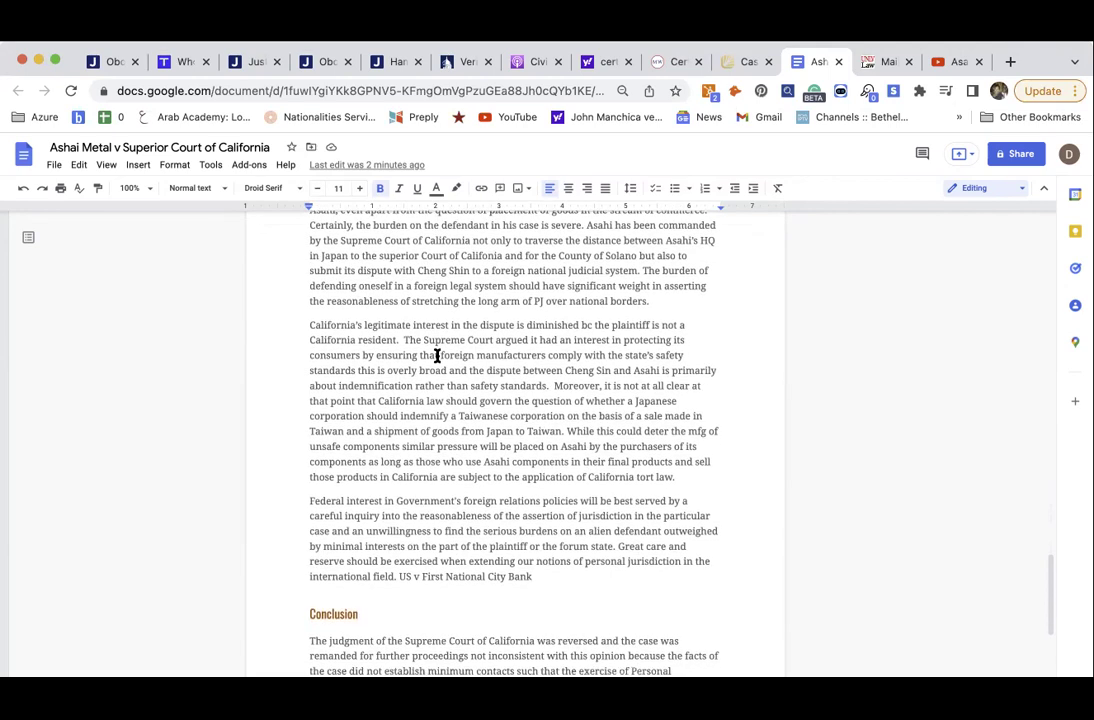
{"action": "scroll", "coordinate": [437, 356], "scroll_direction": "down", "scroll_amount": 1}
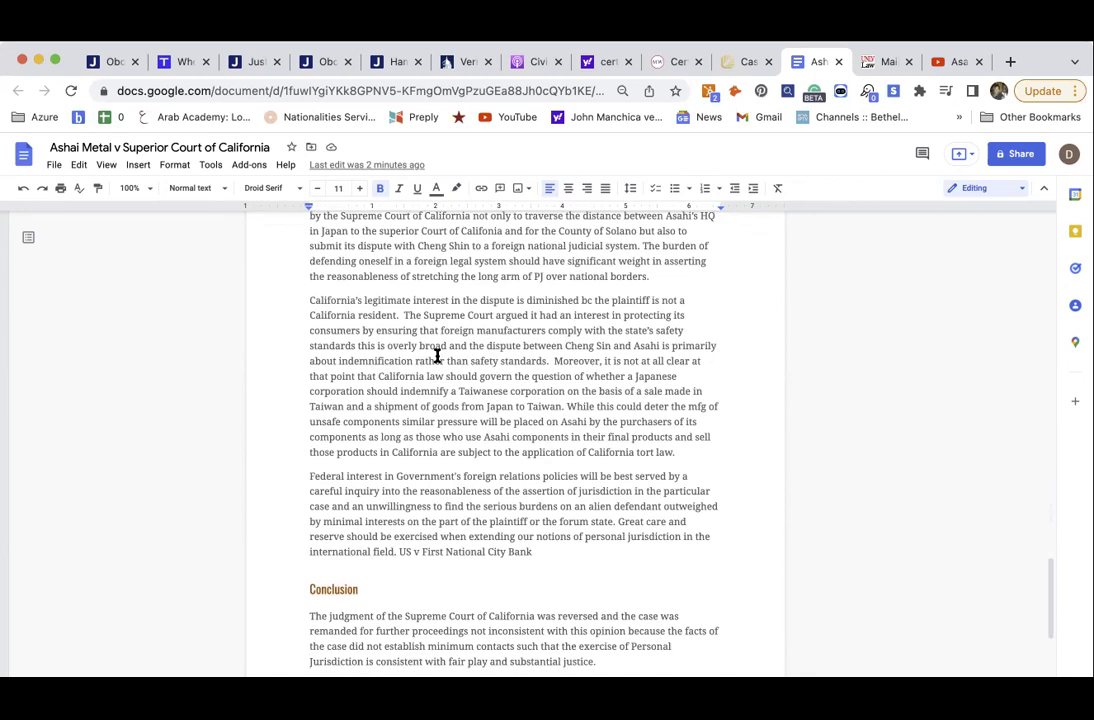
{"action": "scroll", "coordinate": [437, 356], "scroll_direction": "down", "scroll_amount": 1}
{"action": "scroll", "coordinate": [437, 356], "scroll_direction": "down", "scroll_amount": 1}
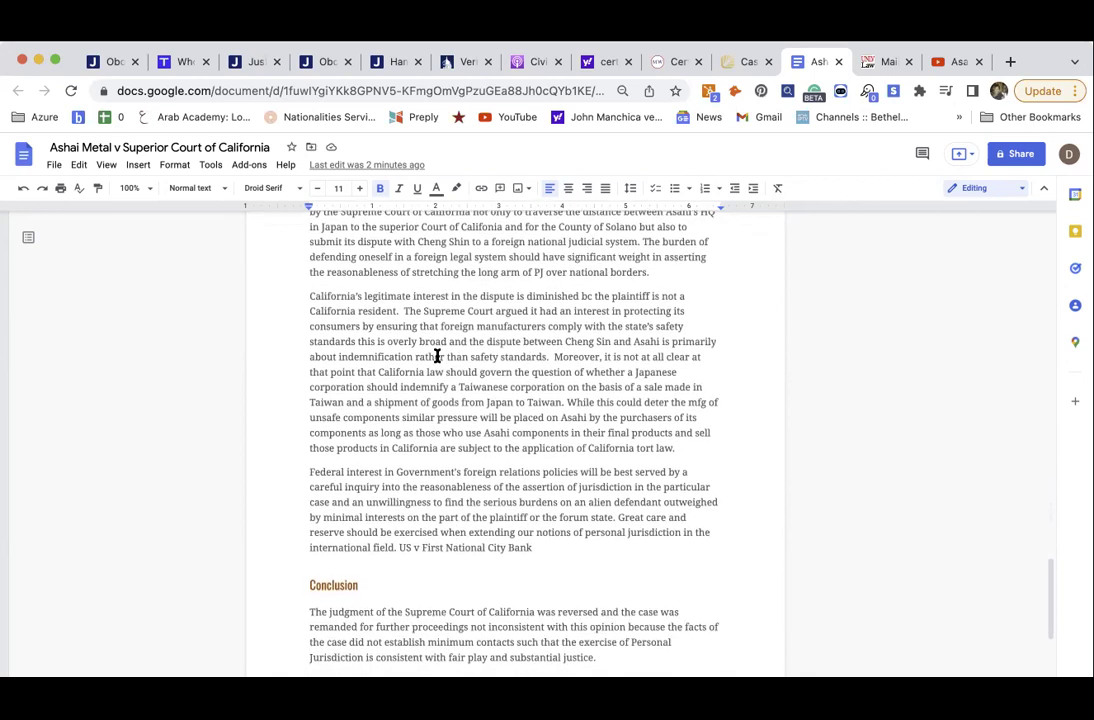
{"action": "scroll", "coordinate": [437, 356], "scroll_direction": "down", "scroll_amount": 1}
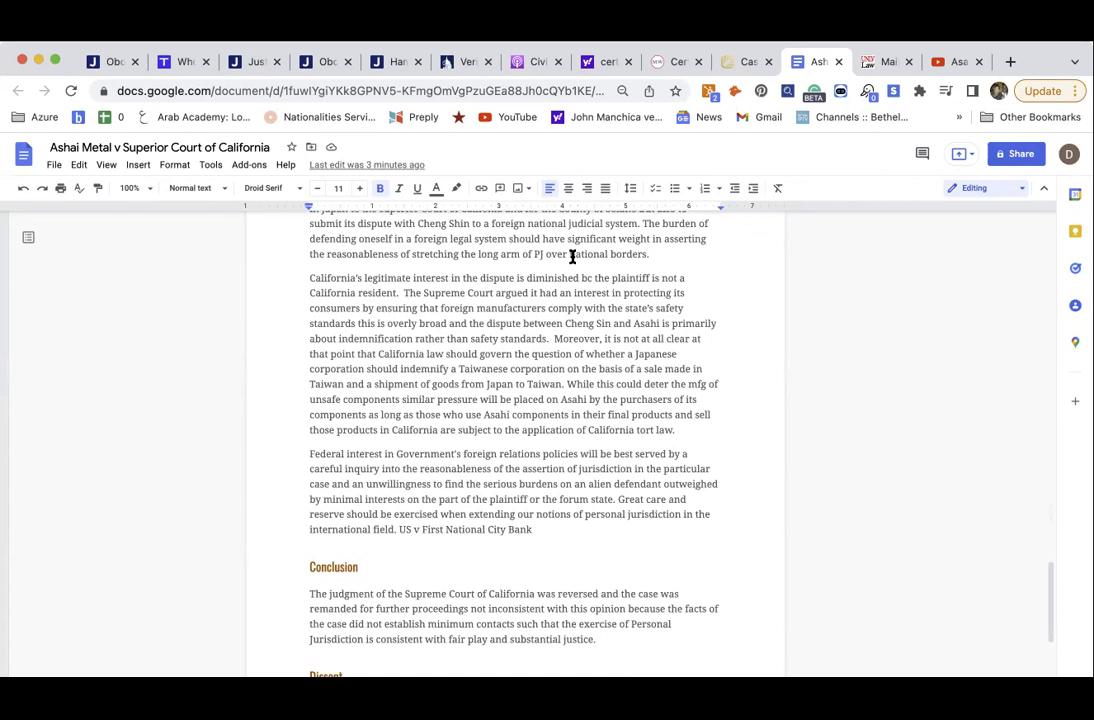
{"action": "scroll", "coordinate": [572, 257], "scroll_direction": "down", "scroll_amount": 2}
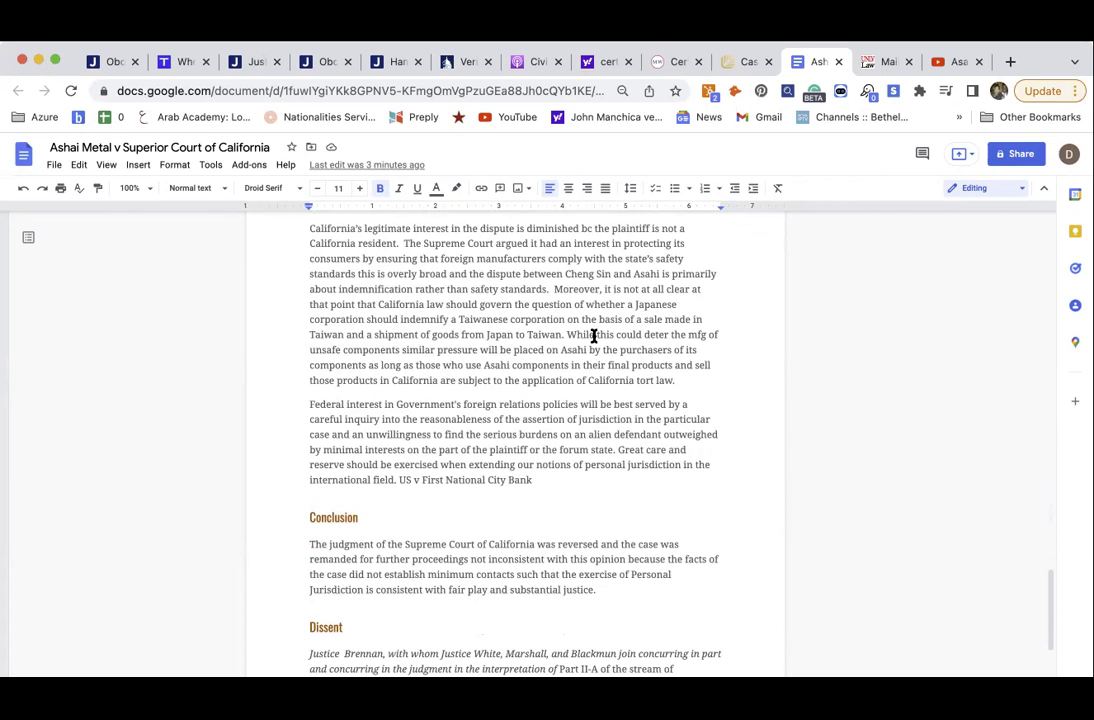
{"action": "scroll", "coordinate": [594, 336], "scroll_direction": "down", "scroll_amount": 2}
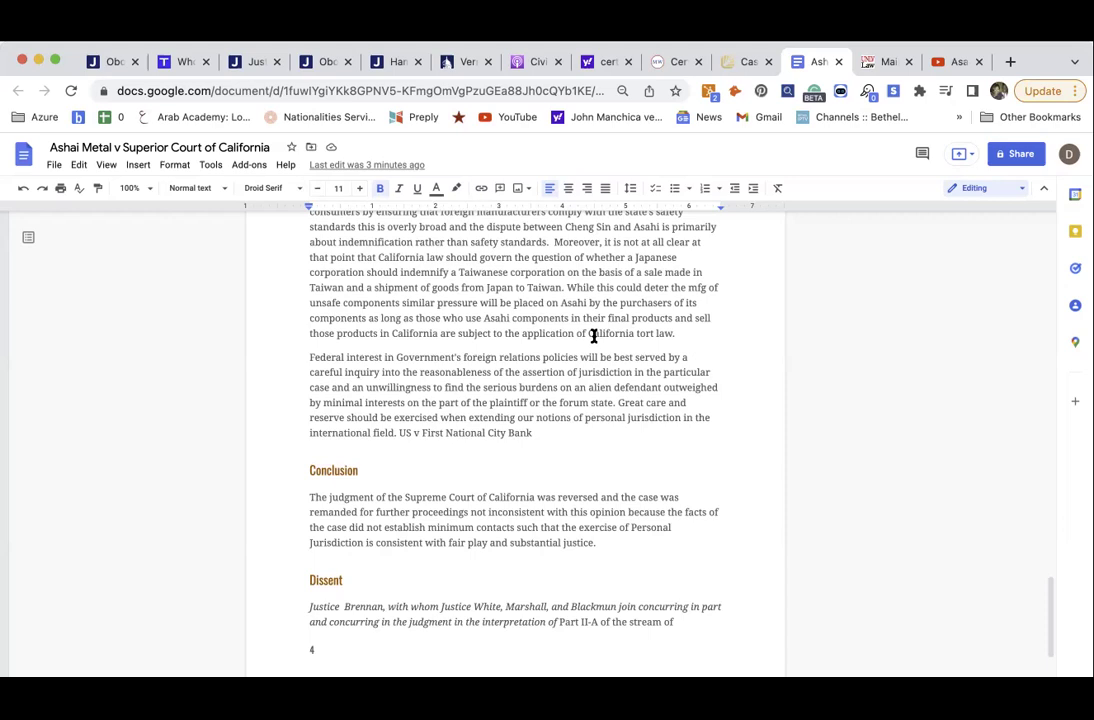
{"action": "scroll", "coordinate": [594, 336], "scroll_direction": "down", "scroll_amount": 7}
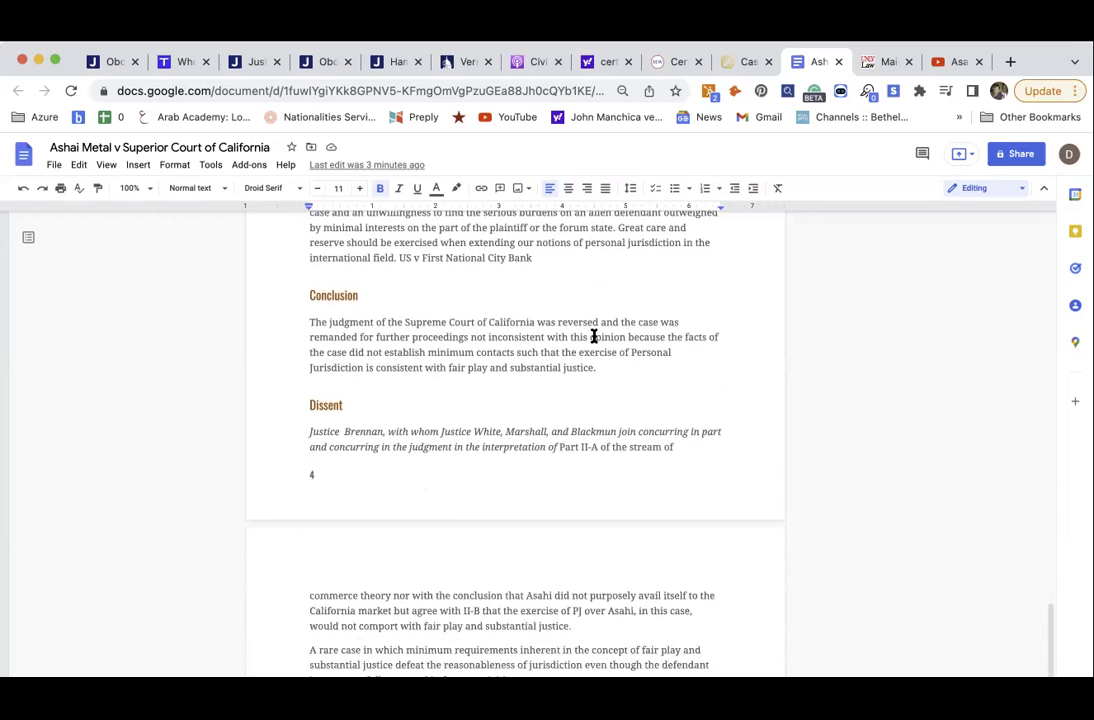
- Scroll through the Dissent to Justice Stevens' two reasons for not joining Part II-A
{"action": "scroll", "coordinate": [618, 384], "scroll_direction": "down", "scroll_amount": 1}
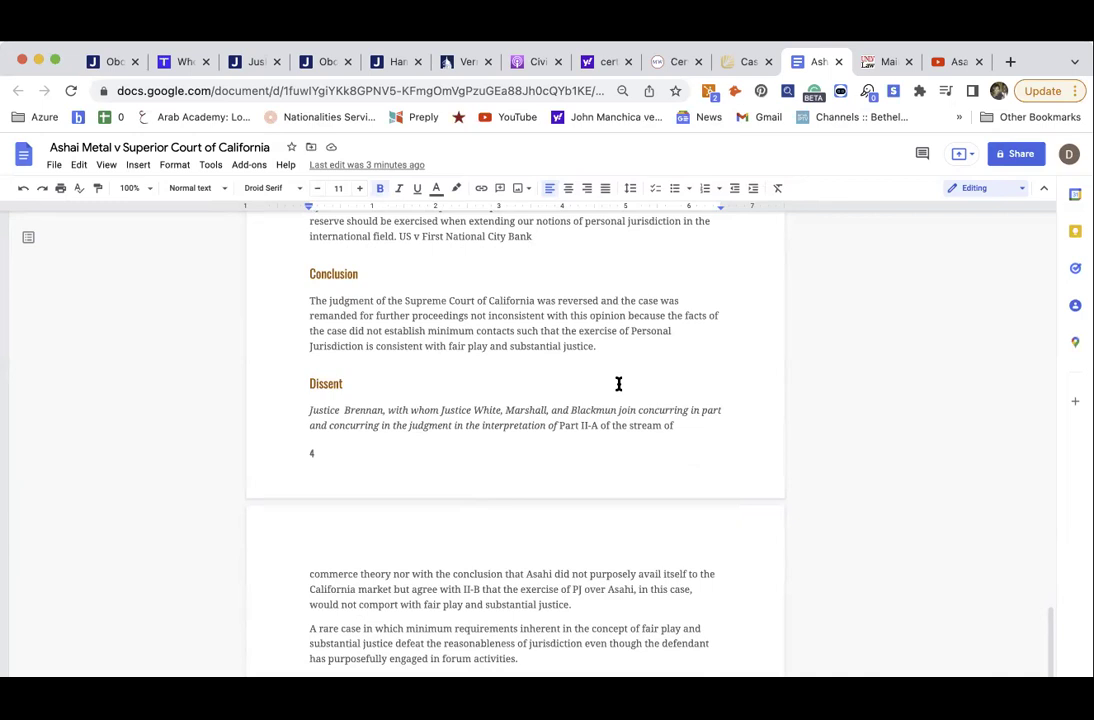
{"action": "scroll", "coordinate": [618, 384], "scroll_direction": "down", "scroll_amount": 2}
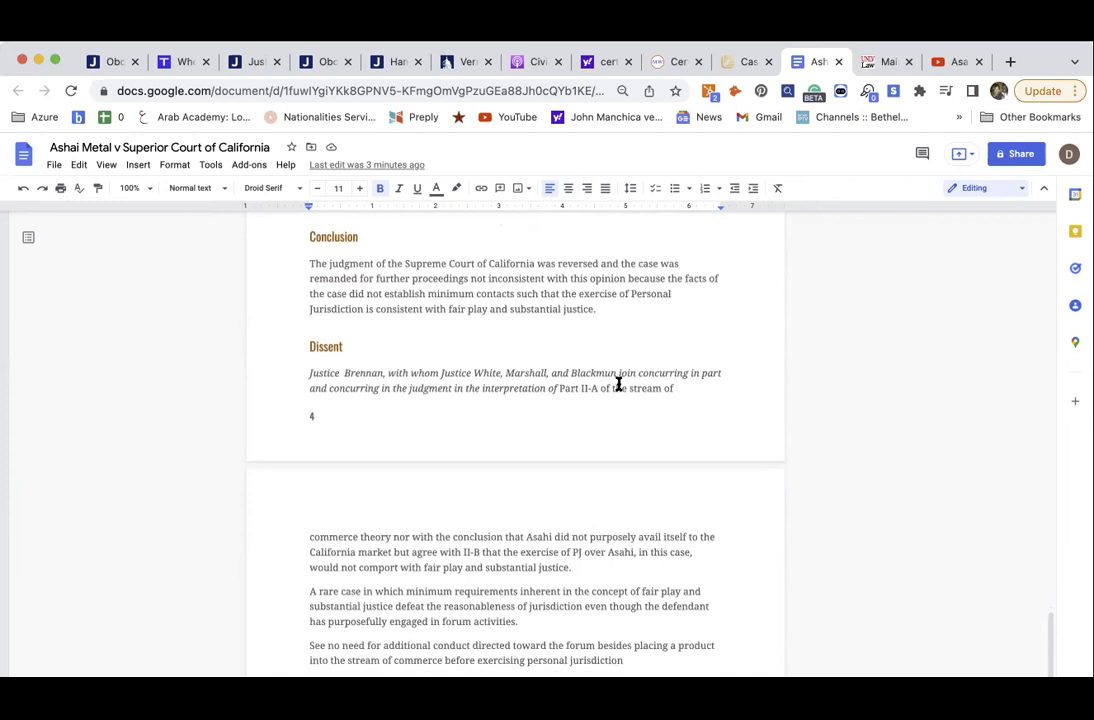
{"action": "scroll", "coordinate": [618, 384], "scroll_direction": "down", "scroll_amount": 1}
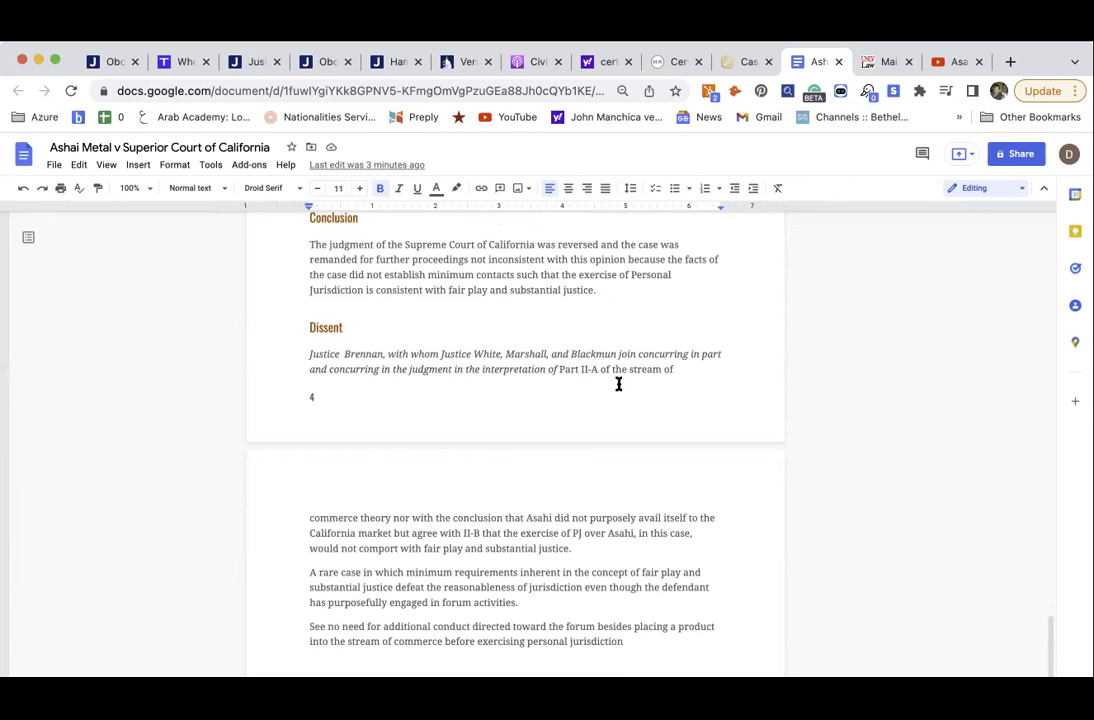
{"action": "scroll", "coordinate": [618, 384], "scroll_direction": "down", "scroll_amount": 4}
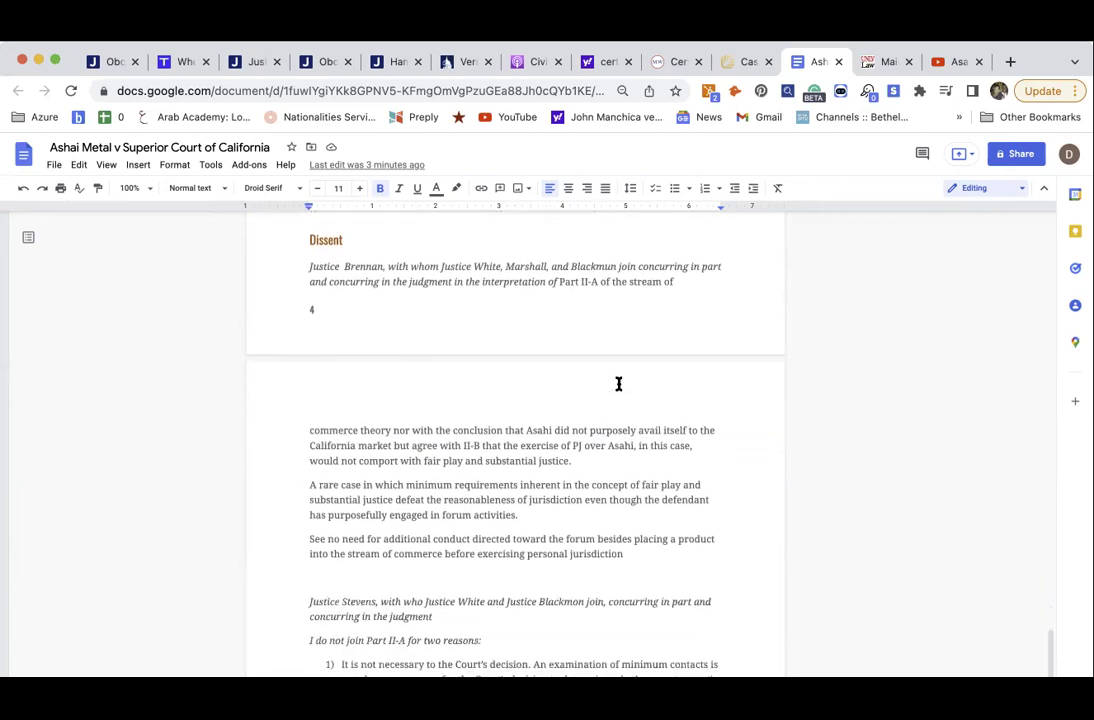
{"action": "scroll", "coordinate": [618, 384], "scroll_direction": "down", "scroll_amount": 1}
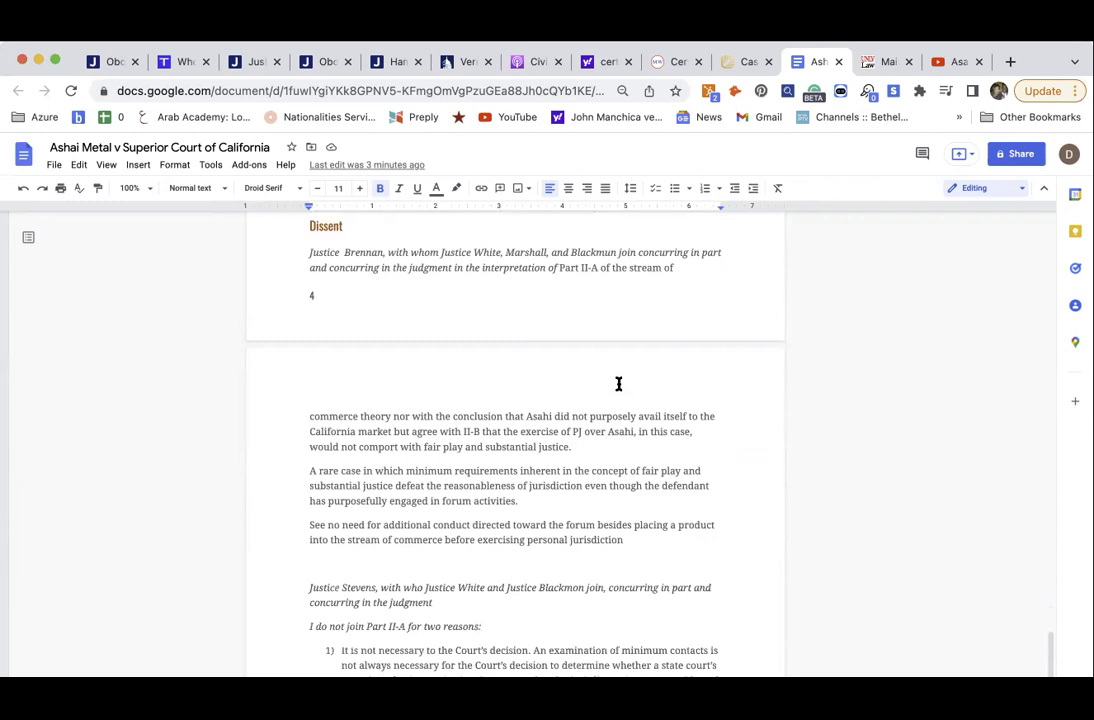
{"action": "scroll", "coordinate": [618, 384], "scroll_direction": "down", "scroll_amount": 1}
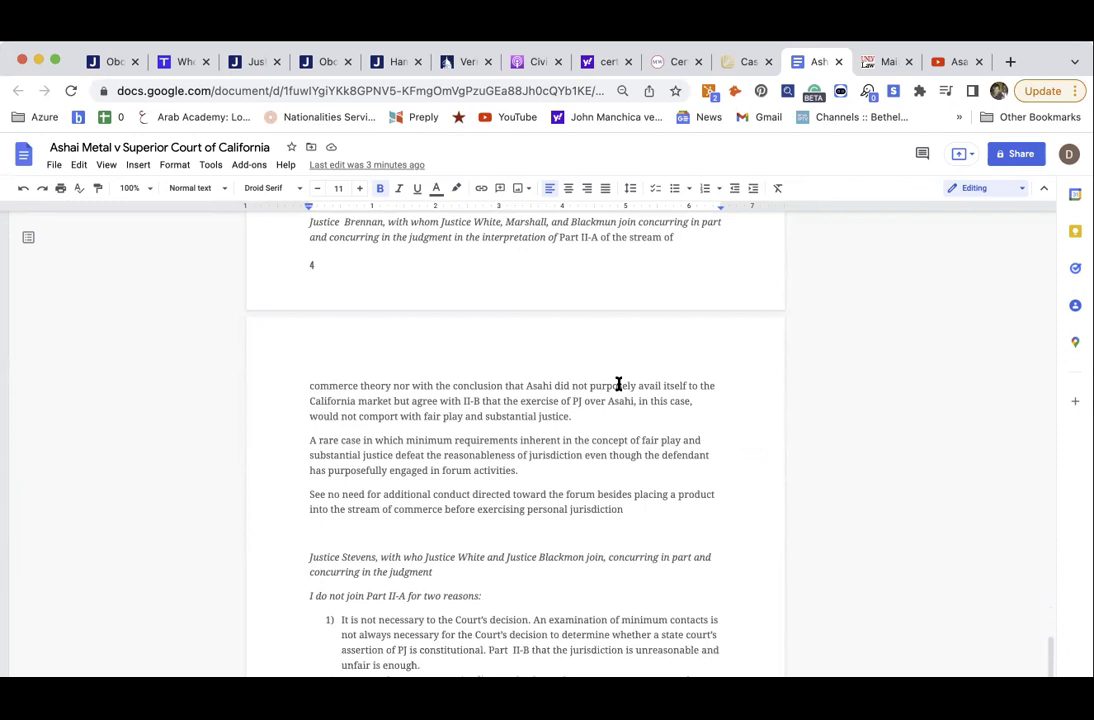
{"action": "scroll", "coordinate": [618, 384], "scroll_direction": "up", "scroll_amount": 1}
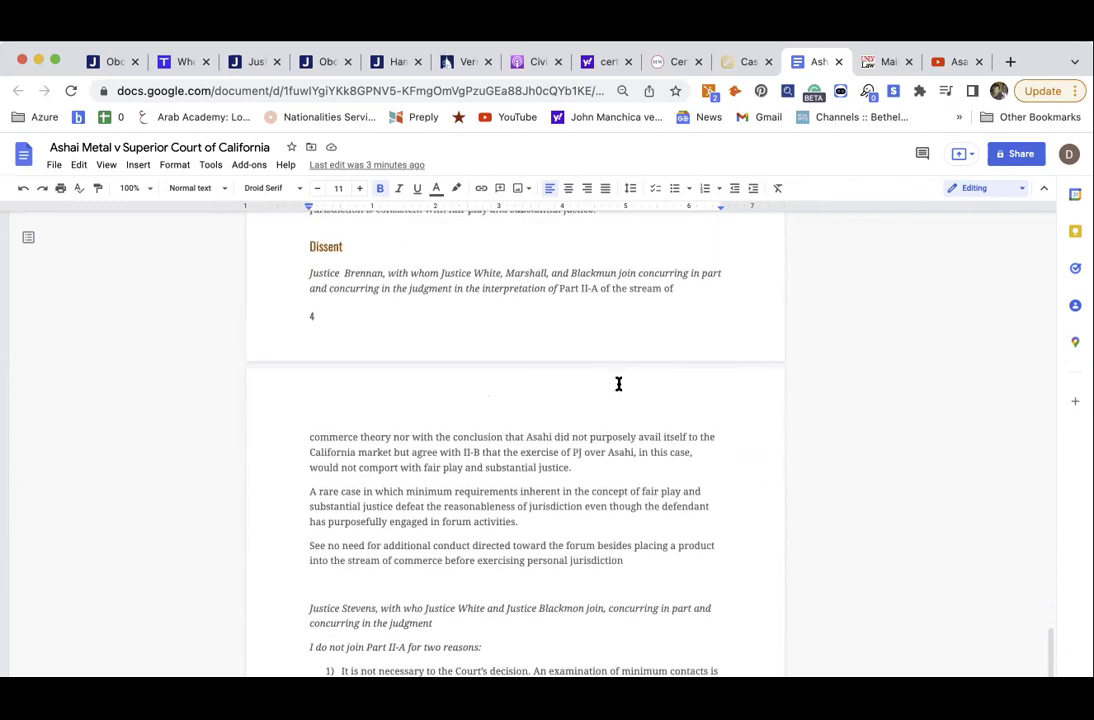
{"action": "scroll", "coordinate": [618, 384], "scroll_direction": "down", "scroll_amount": 1}
{"action": "scroll", "coordinate": [618, 384], "scroll_direction": "down", "scroll_amount": 2}
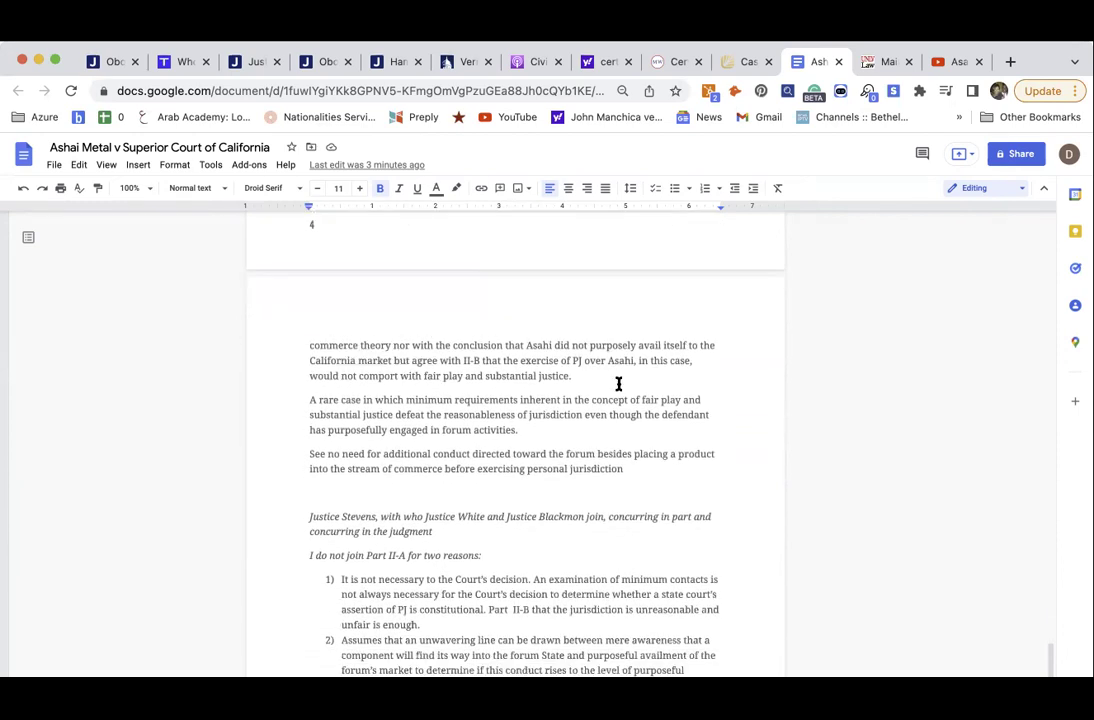
{"action": "scroll", "coordinate": [618, 384], "scroll_direction": "up", "scroll_amount": 2}
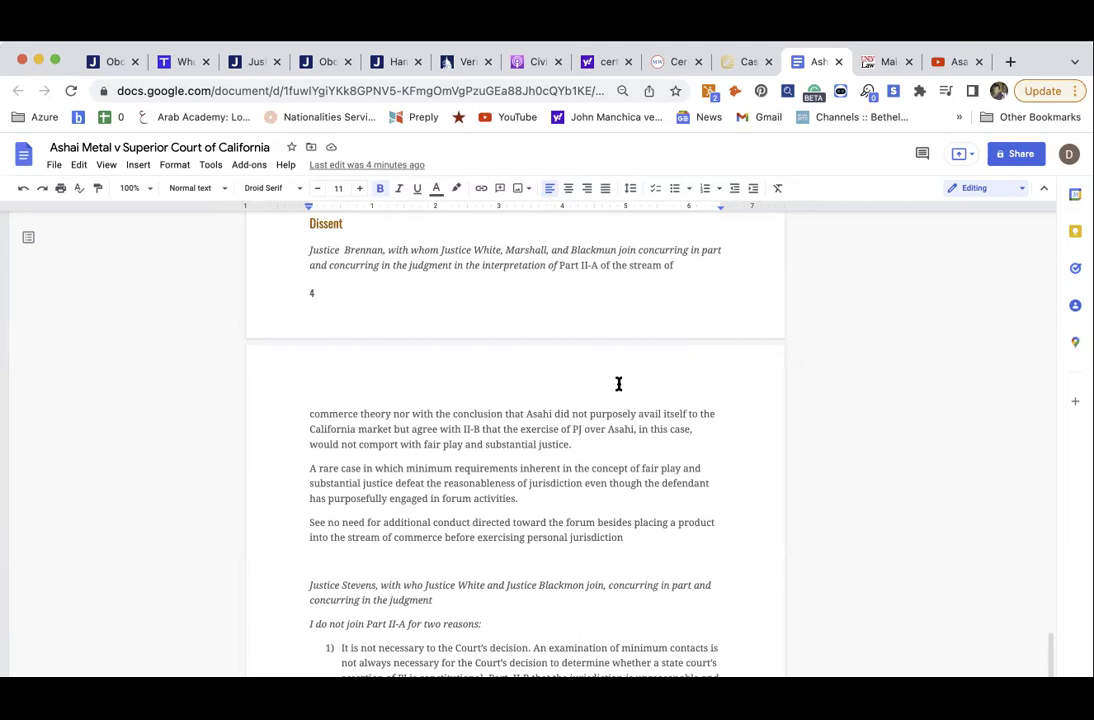
{"action": "scroll", "coordinate": [618, 384], "scroll_direction": "up", "scroll_amount": 1}
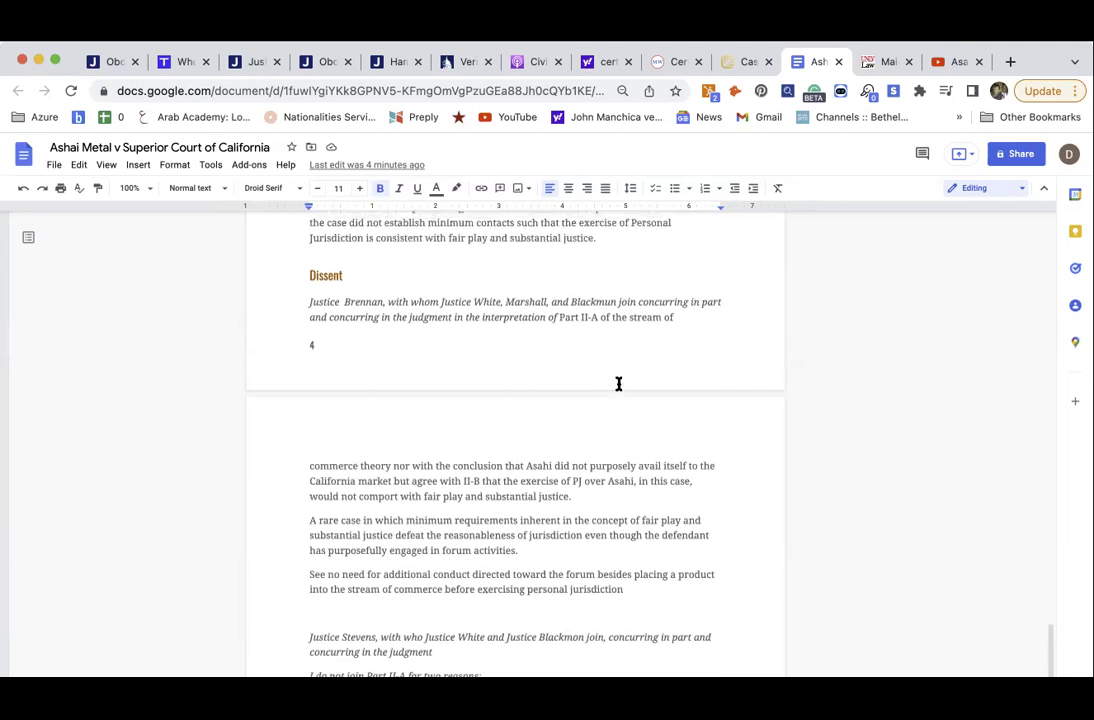
{"action": "scroll", "coordinate": [618, 384], "scroll_direction": "down", "scroll_amount": 2}
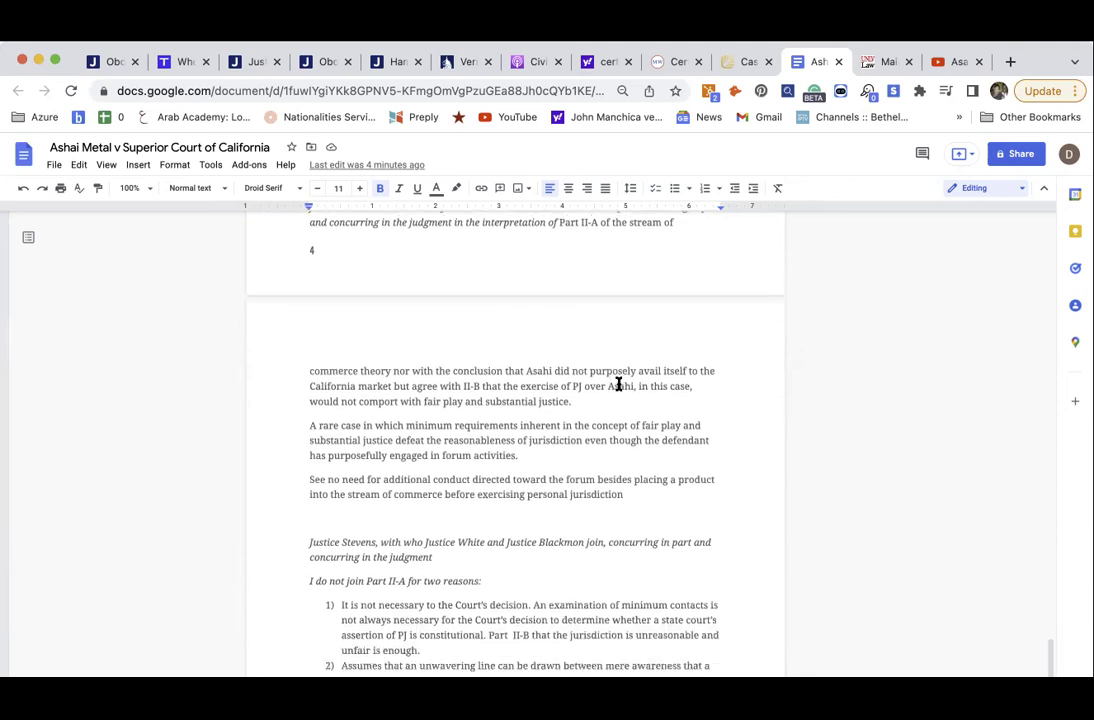
{"action": "scroll", "coordinate": [618, 384], "scroll_direction": "down", "scroll_amount": 3}
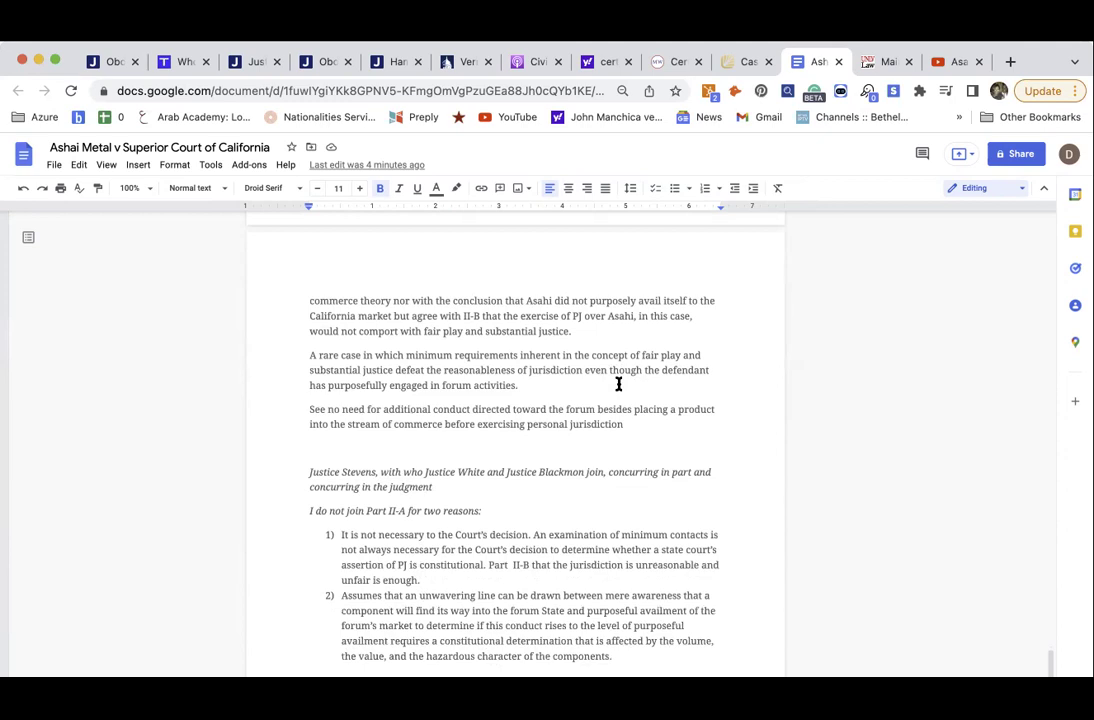
{"action": "scroll", "coordinate": [618, 384], "scroll_direction": "down", "scroll_amount": 1}
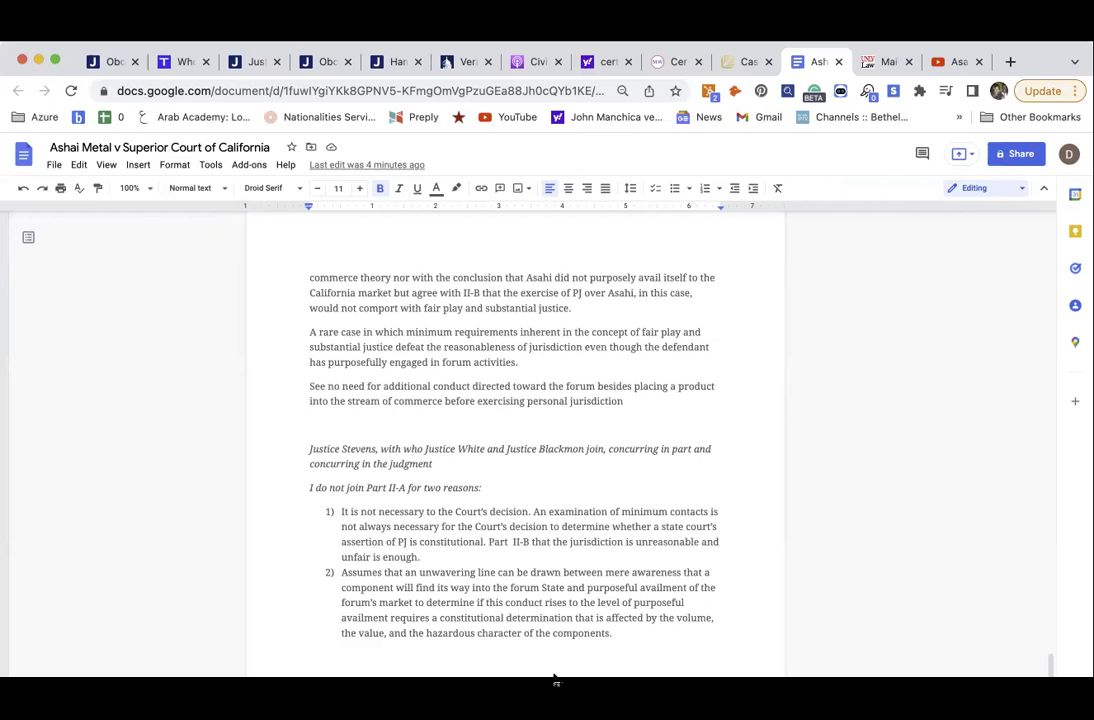
- Scroll back up to the Analysis heading and its Personal Jurisdiction subsection
{"action": "scroll", "coordinate": [447, 669], "scroll_direction": "up", "scroll_amount": 4}
{"action": "scroll", "coordinate": [447, 669], "scroll_direction": "up", "scroll_amount": 10}
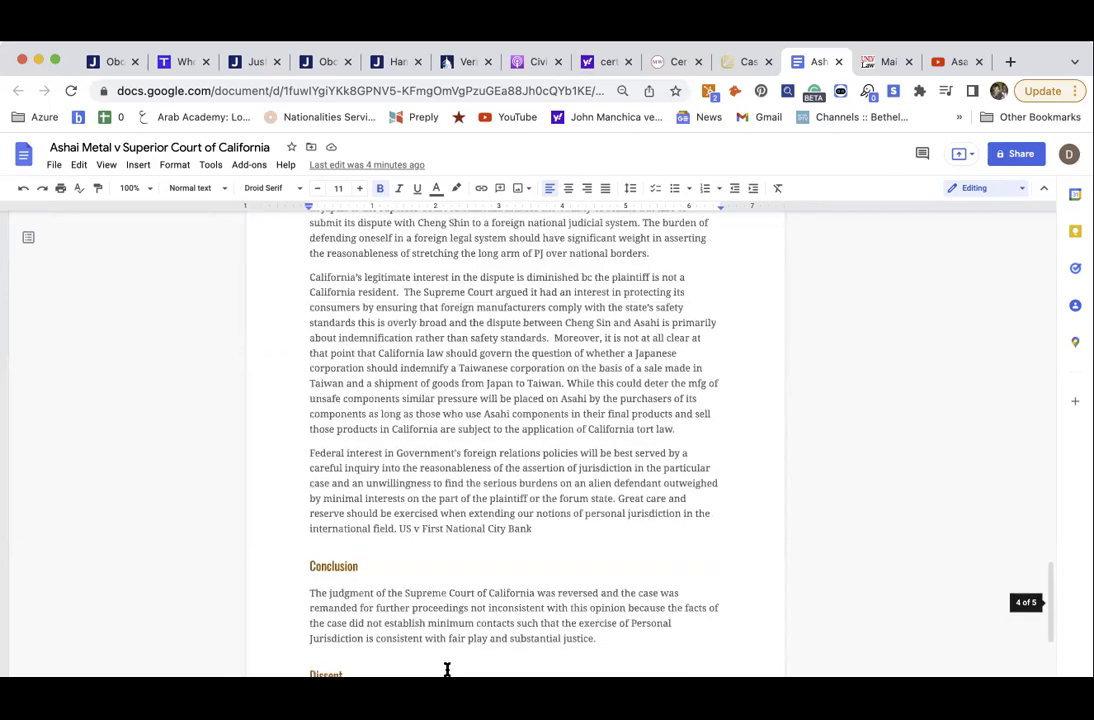
{"action": "scroll", "coordinate": [485, 456], "scroll_direction": "down", "scroll_amount": 1}
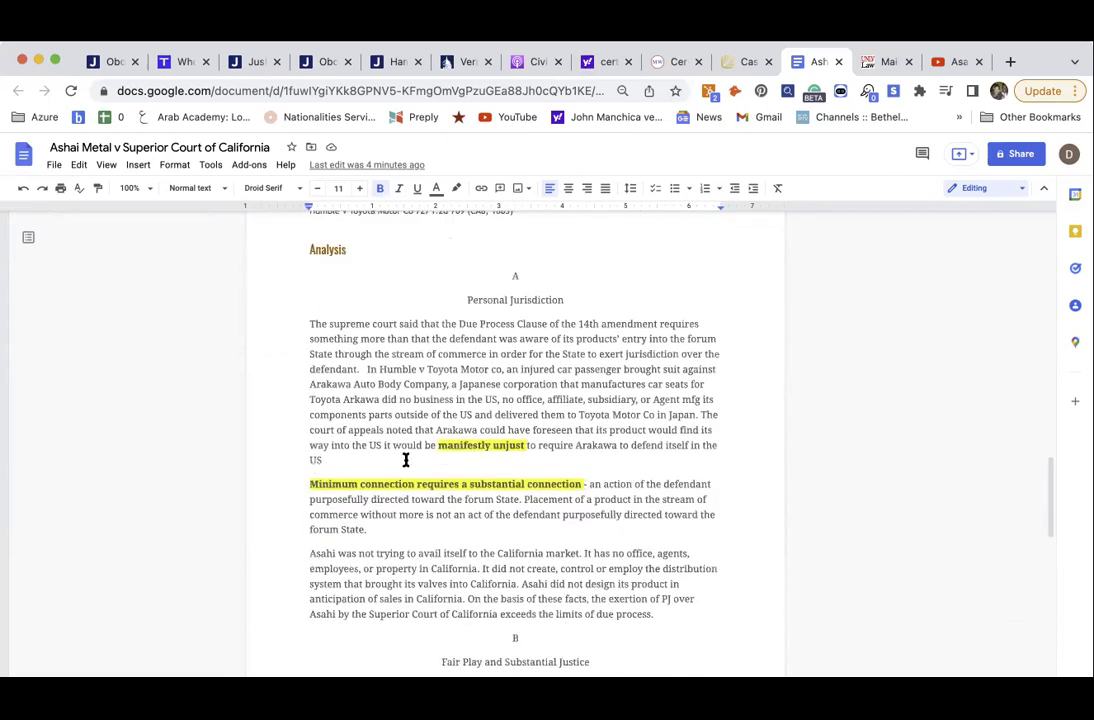